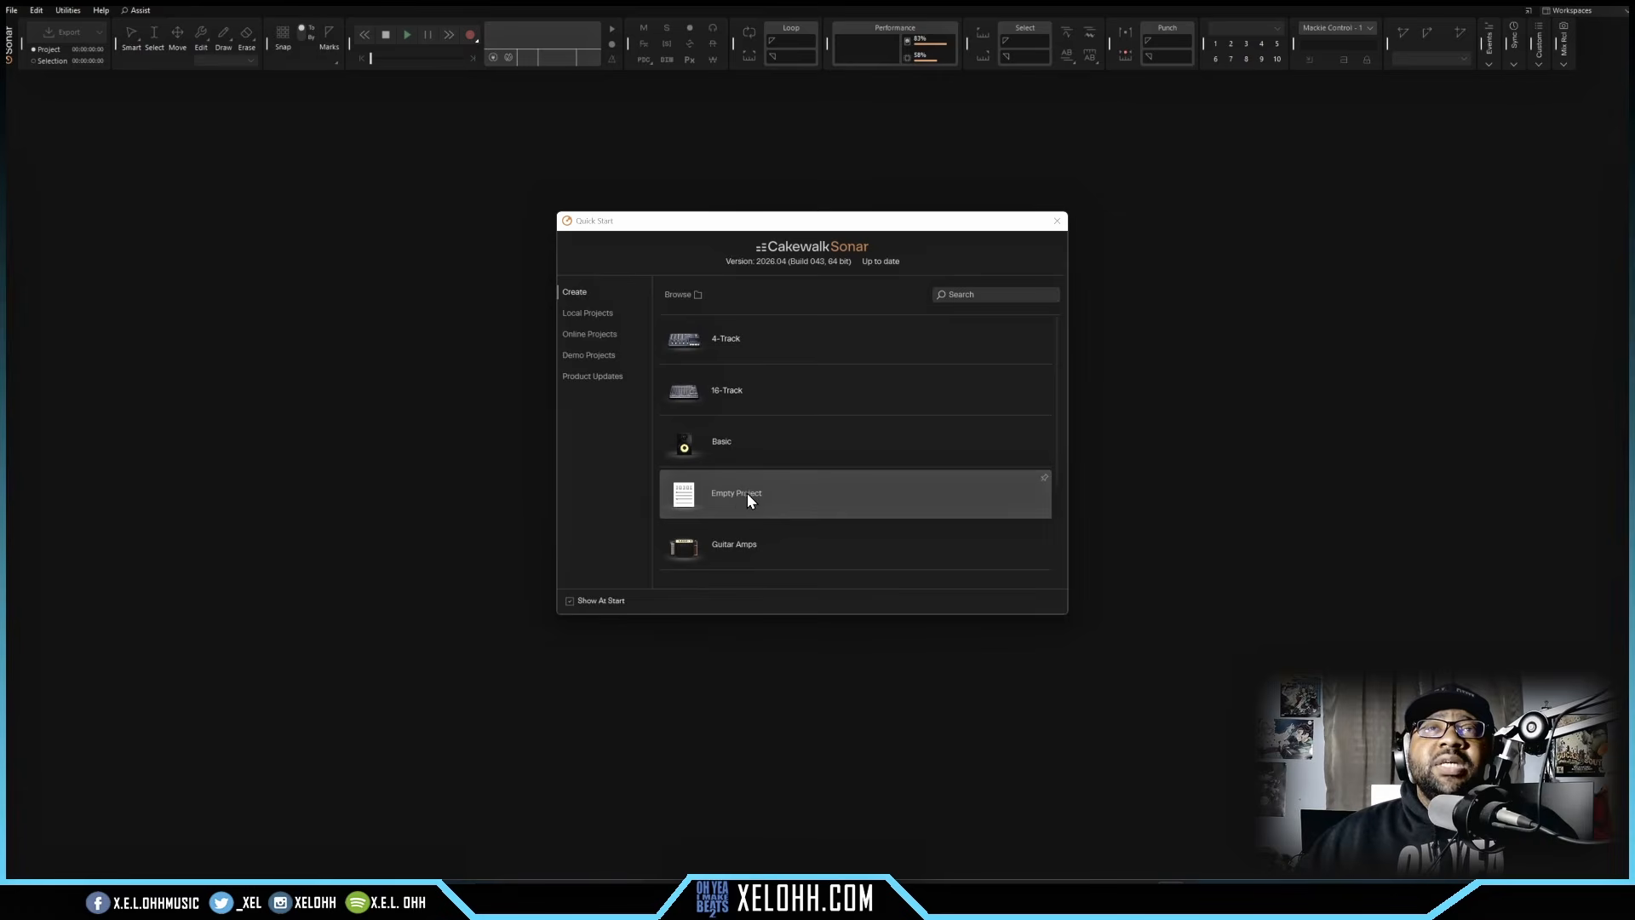
# Step: Create a new project from the Empty Project template
pyautogui.click(747, 494)
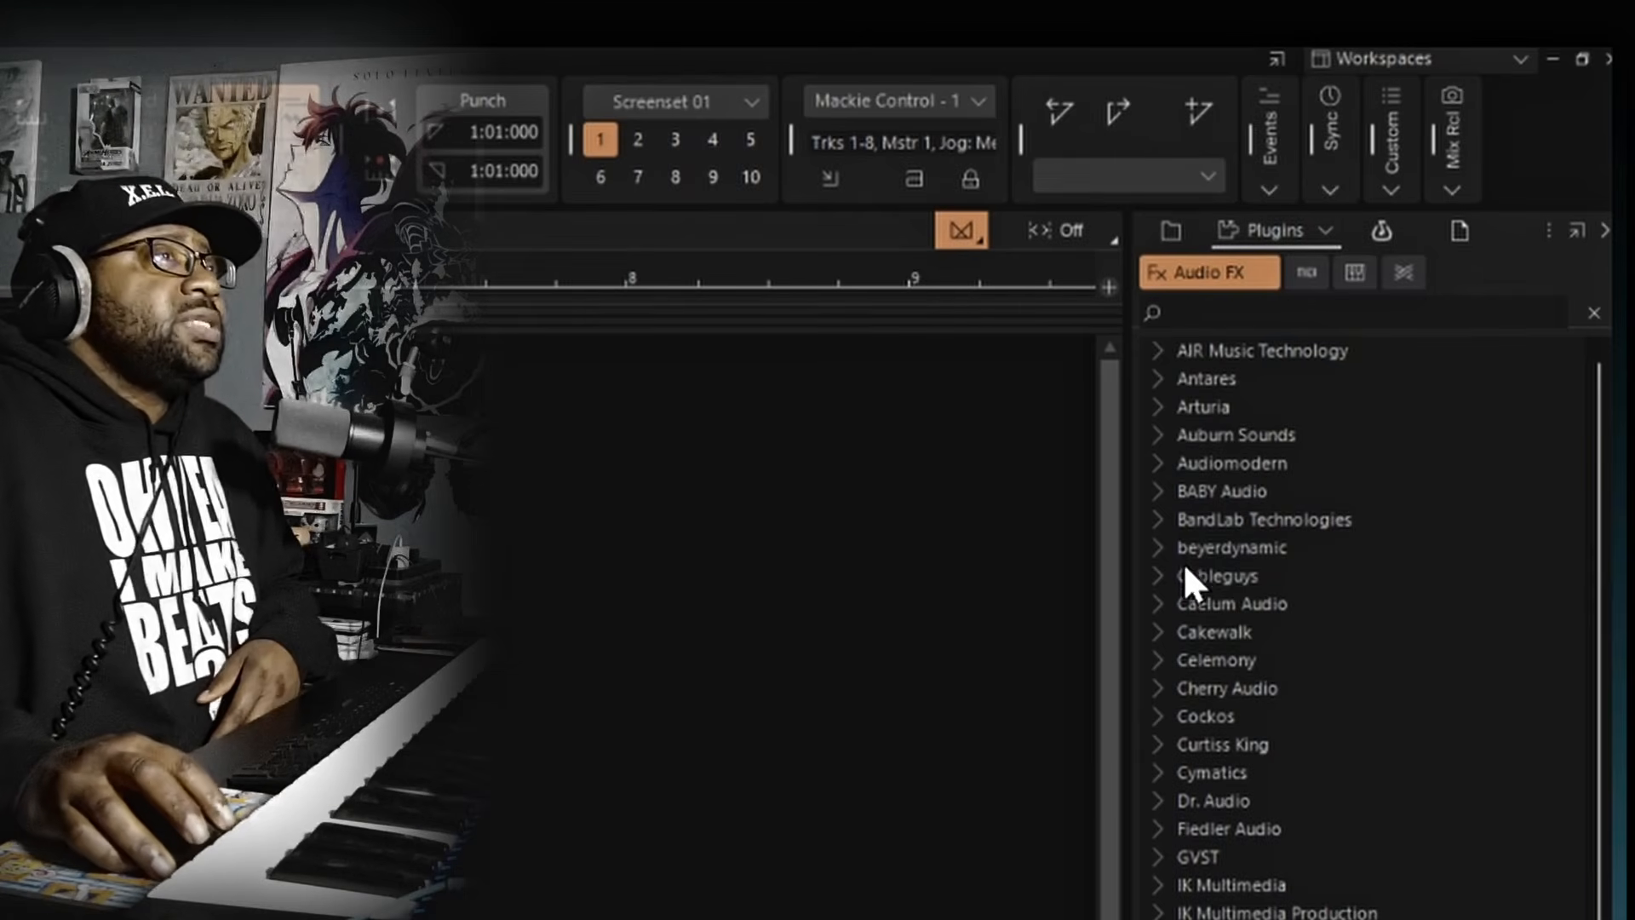
# Step: Look through the audio effects in the BandLab Technologies group of the plugin browser and collapse the group again
pyautogui.click(1154, 519)
pyautogui.scroll(-1, 1158, 789)
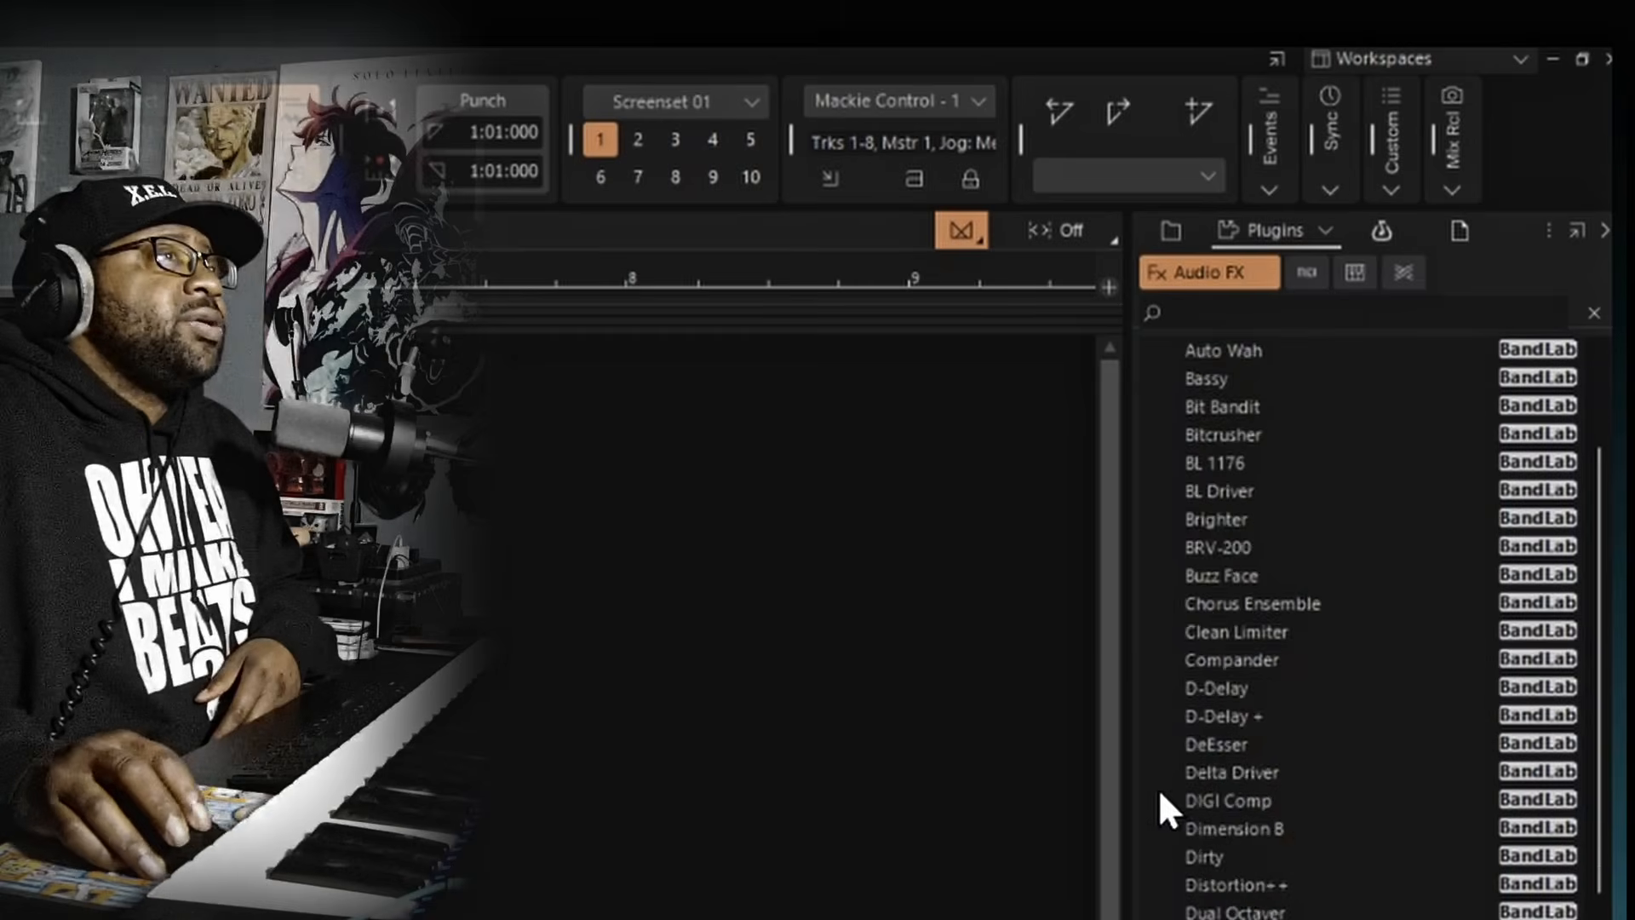
pyautogui.scroll(-16, 1225, 806)
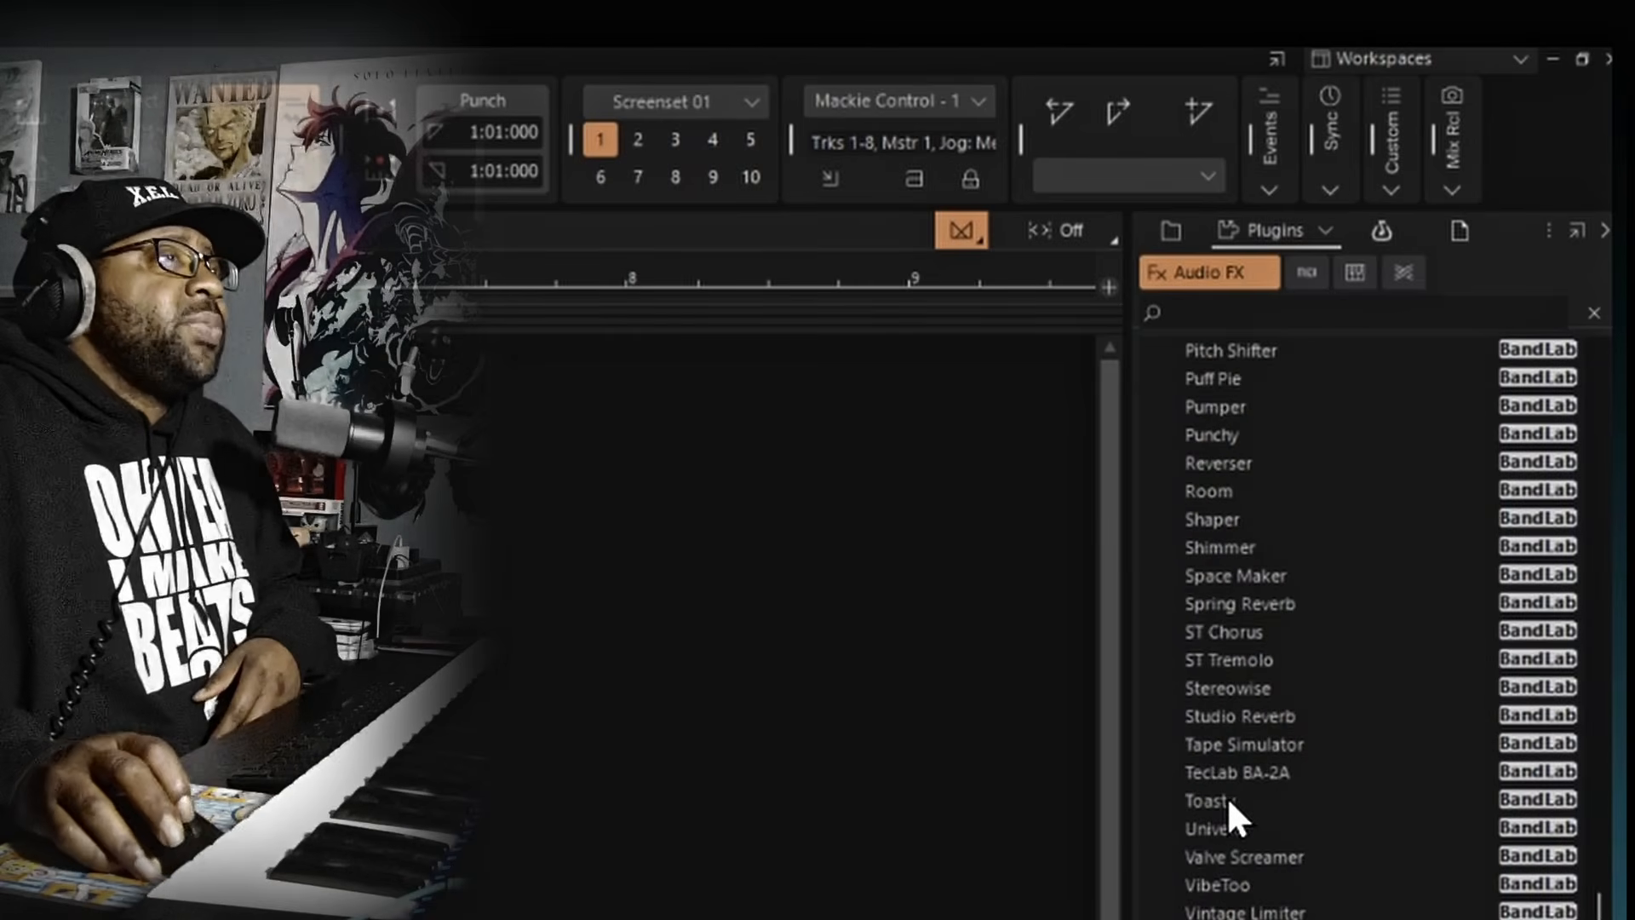
pyautogui.scroll(19, 1230, 805)
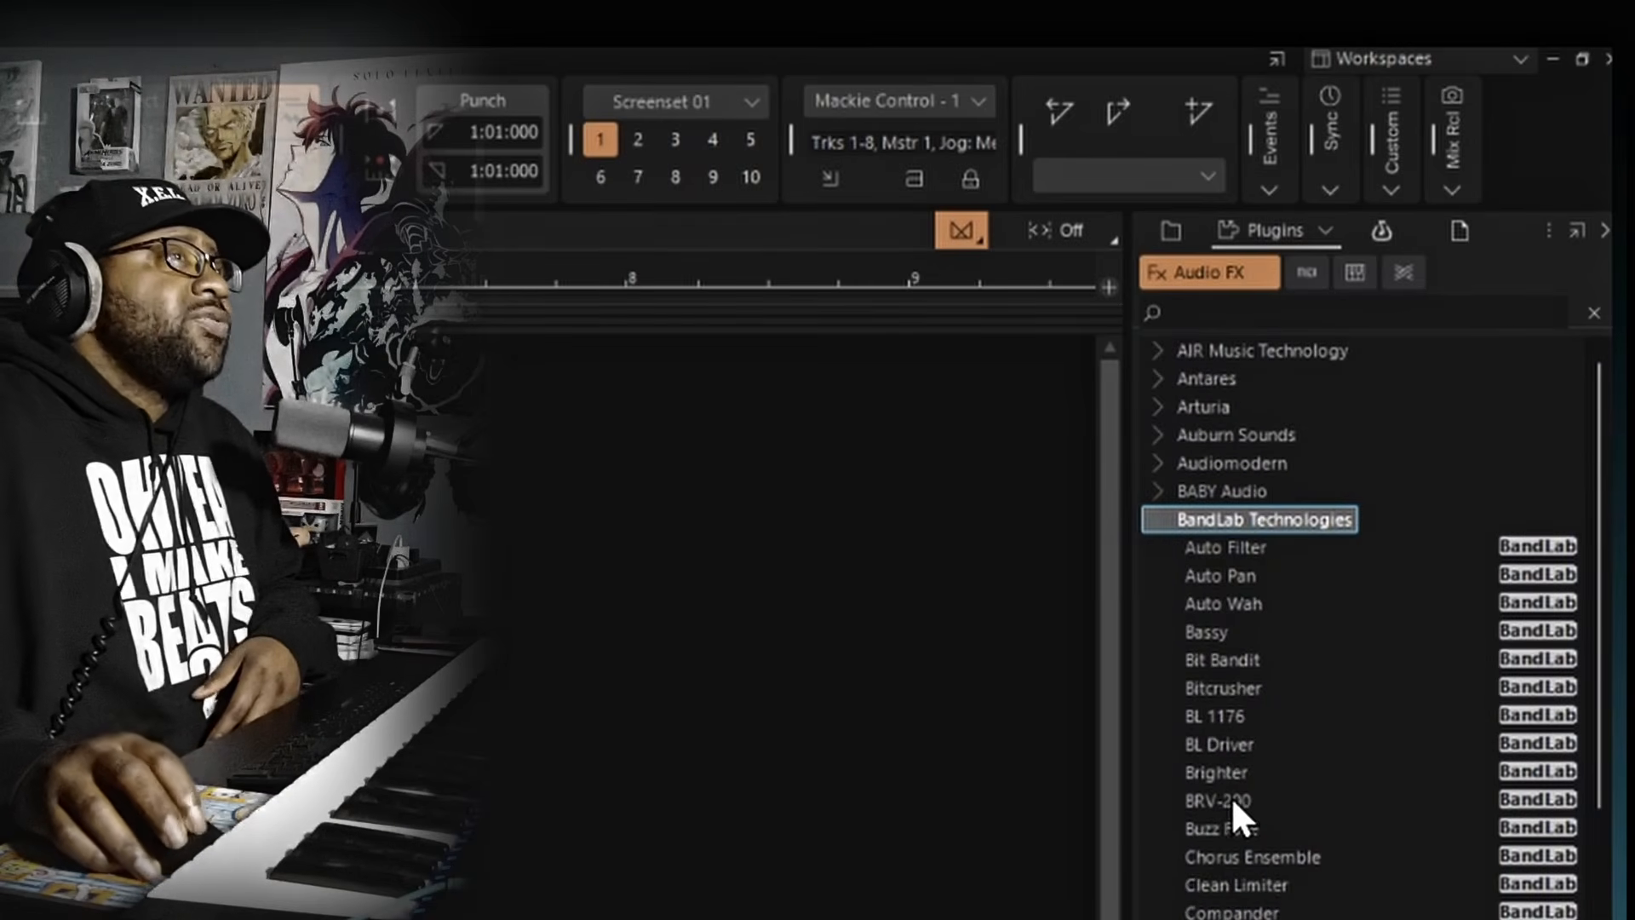
pyautogui.click(1155, 519)
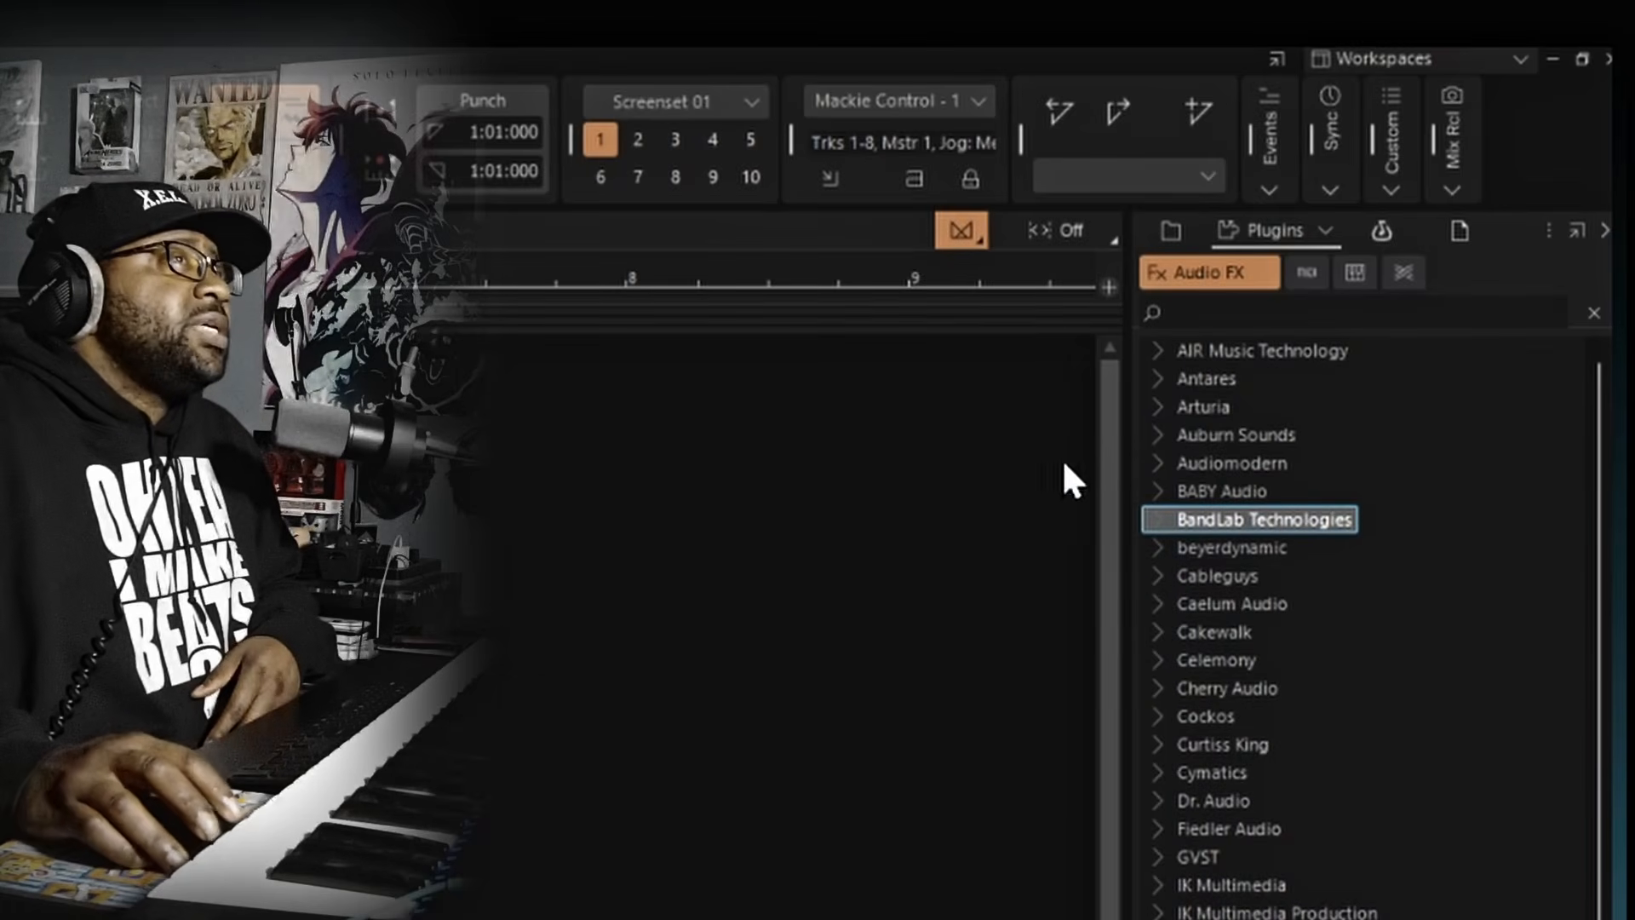
# Step: Hide the BandLab plugins from the audio effects list
pyautogui.click(1325, 232)
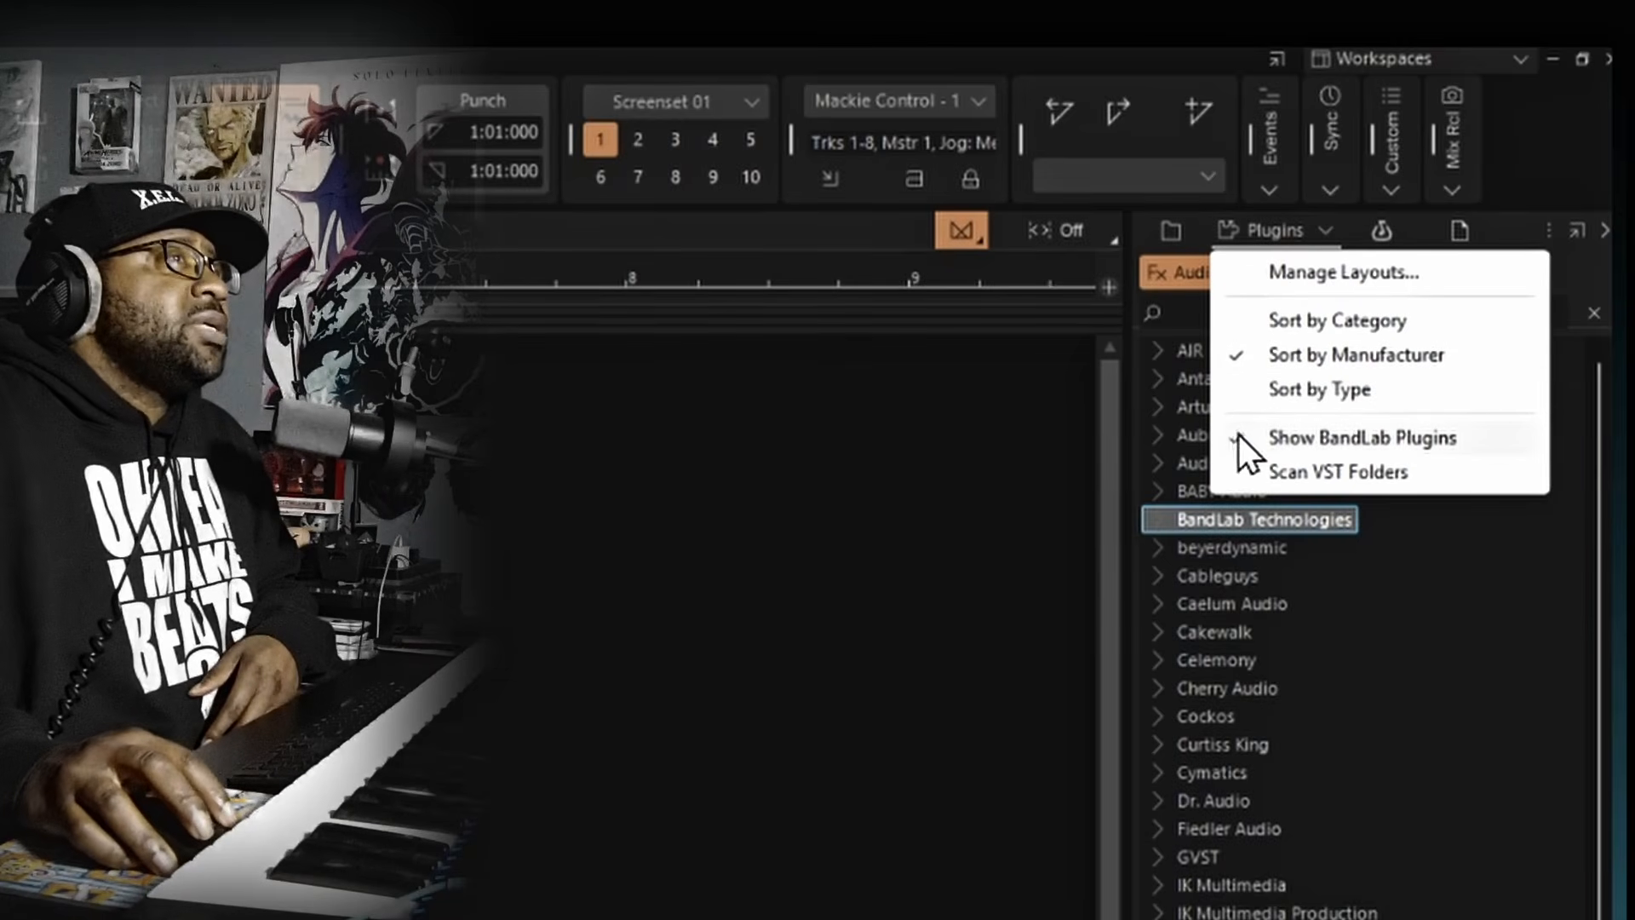
pyautogui.click(1297, 442)
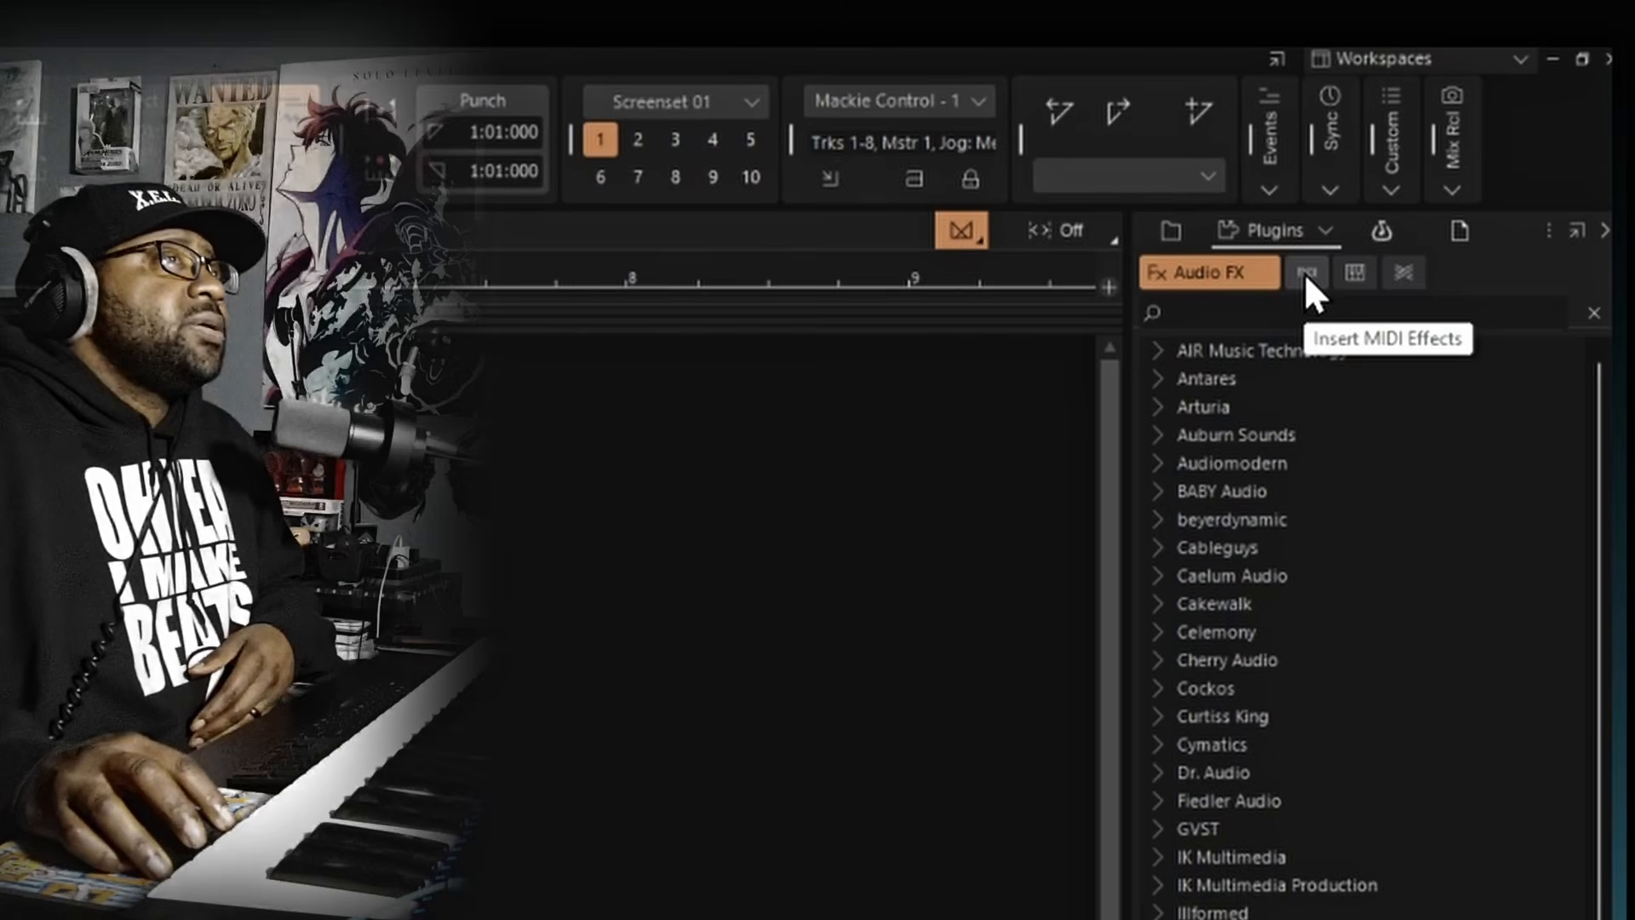
# Step: Switch the plugin browser to Instruments, then hide the BandLab plugins there and show them again
pyautogui.click(1354, 272)
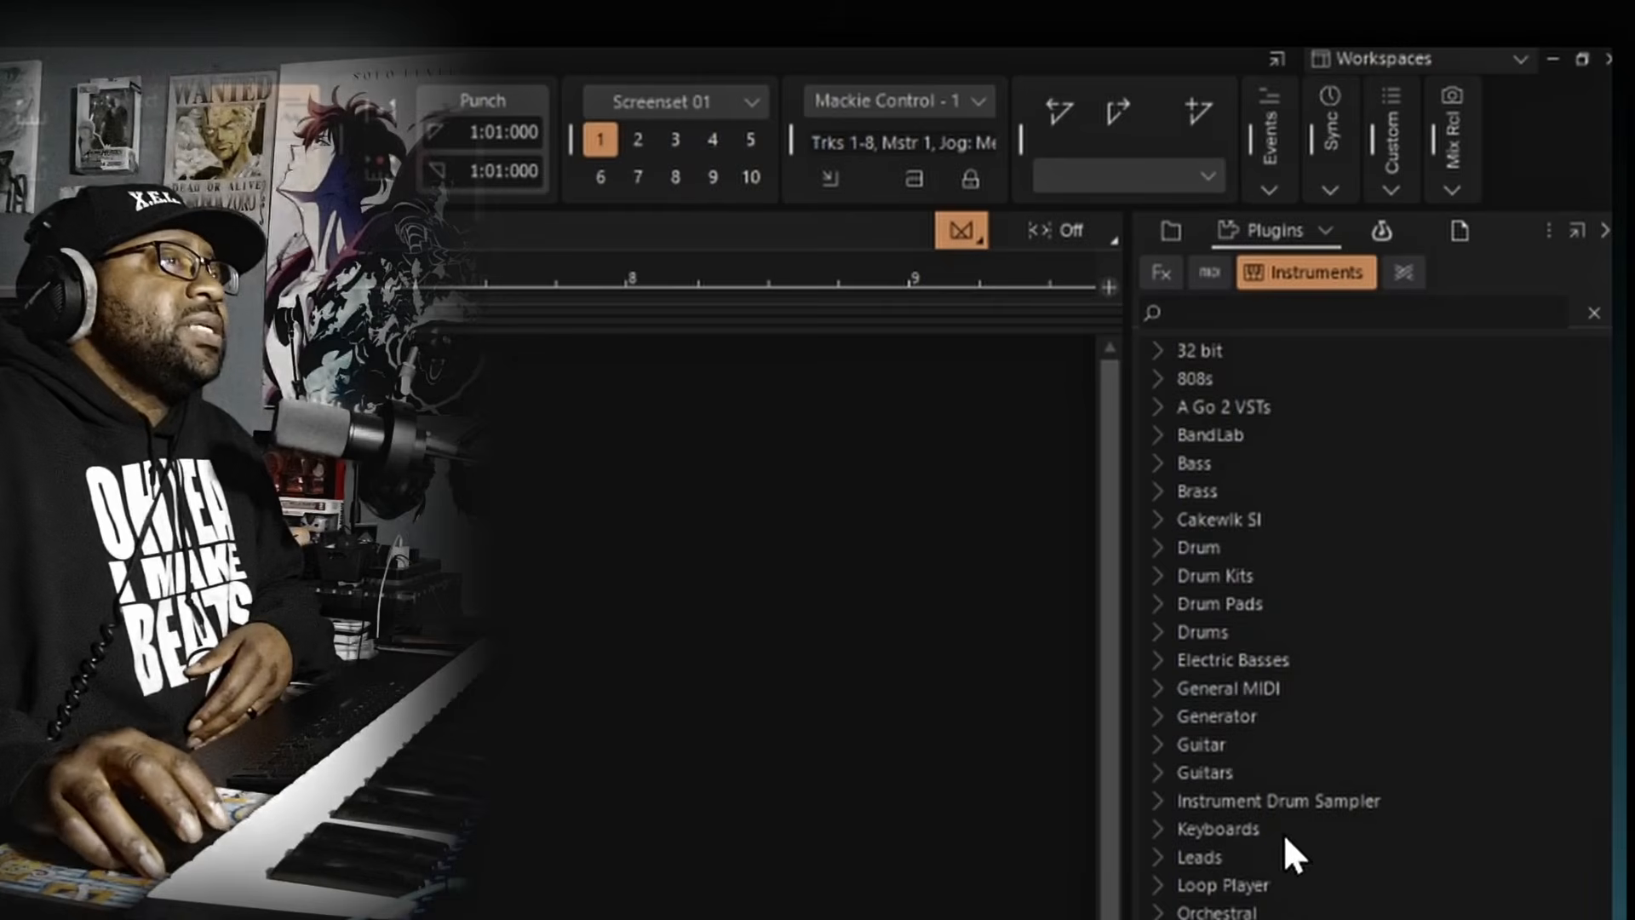
pyautogui.click(1327, 230)
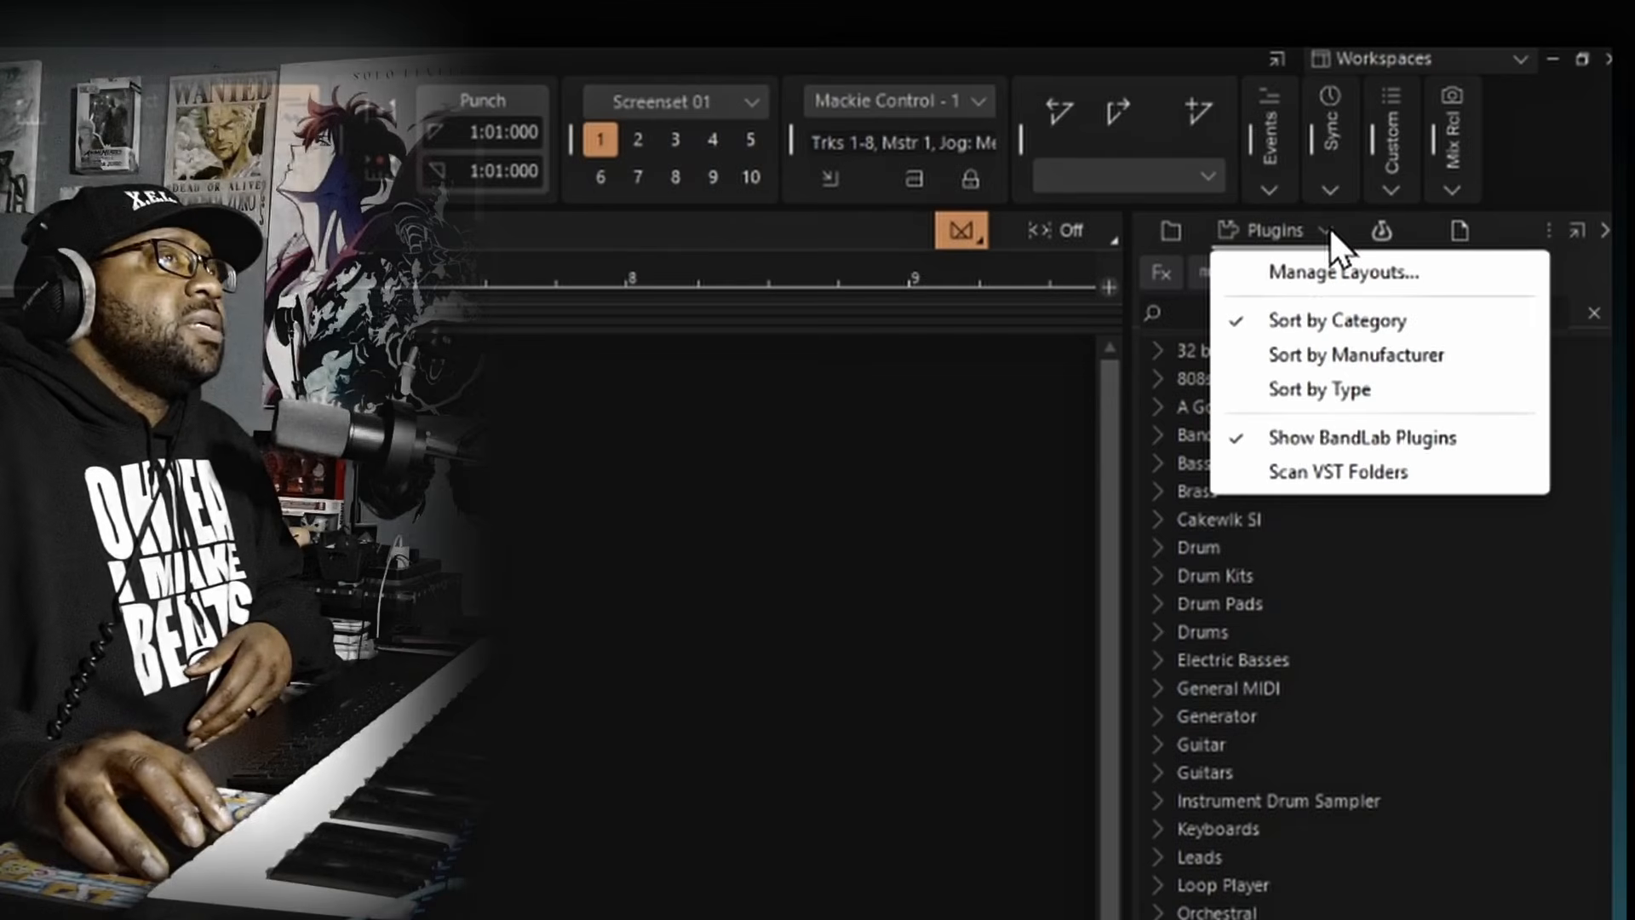
pyautogui.click(1313, 438)
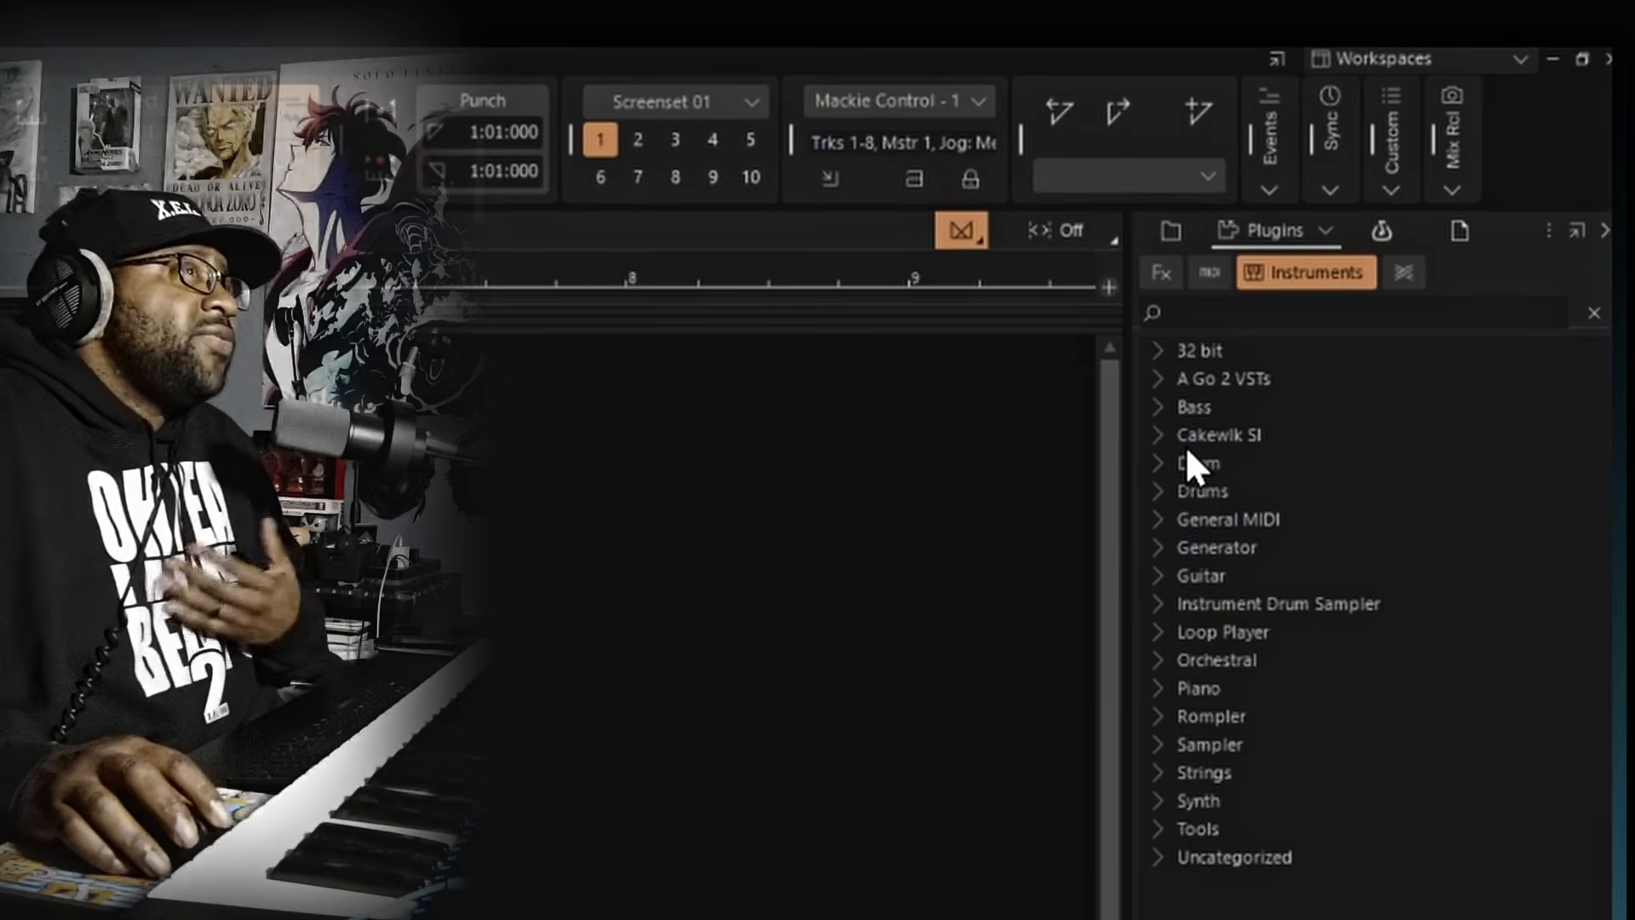
pyautogui.click(1320, 232)
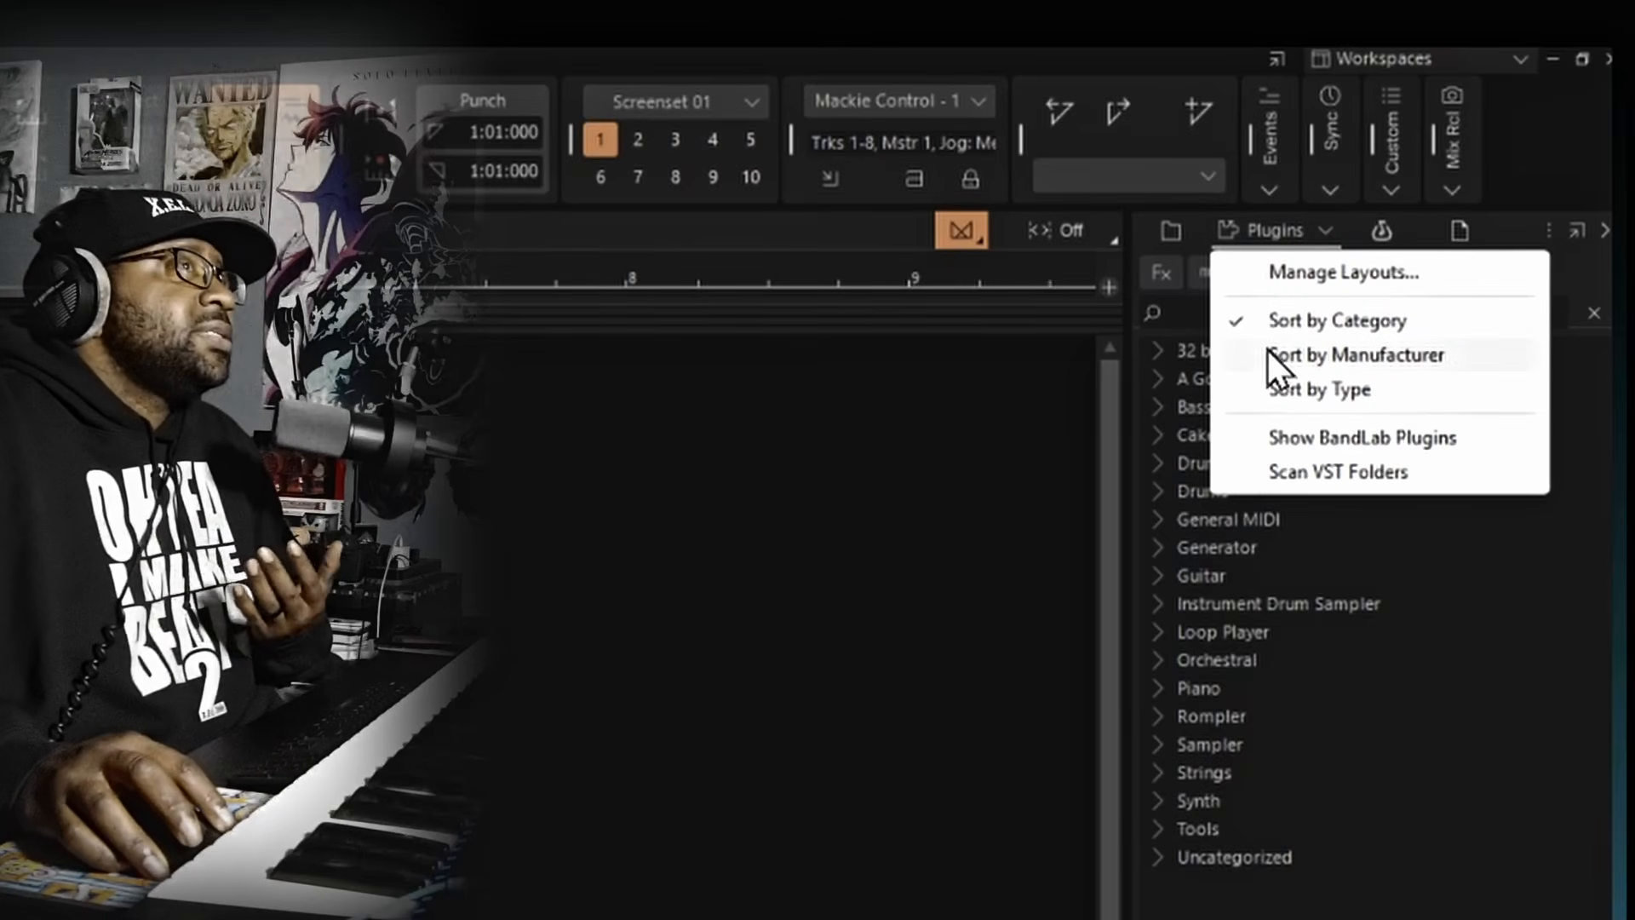
pyautogui.click(1265, 437)
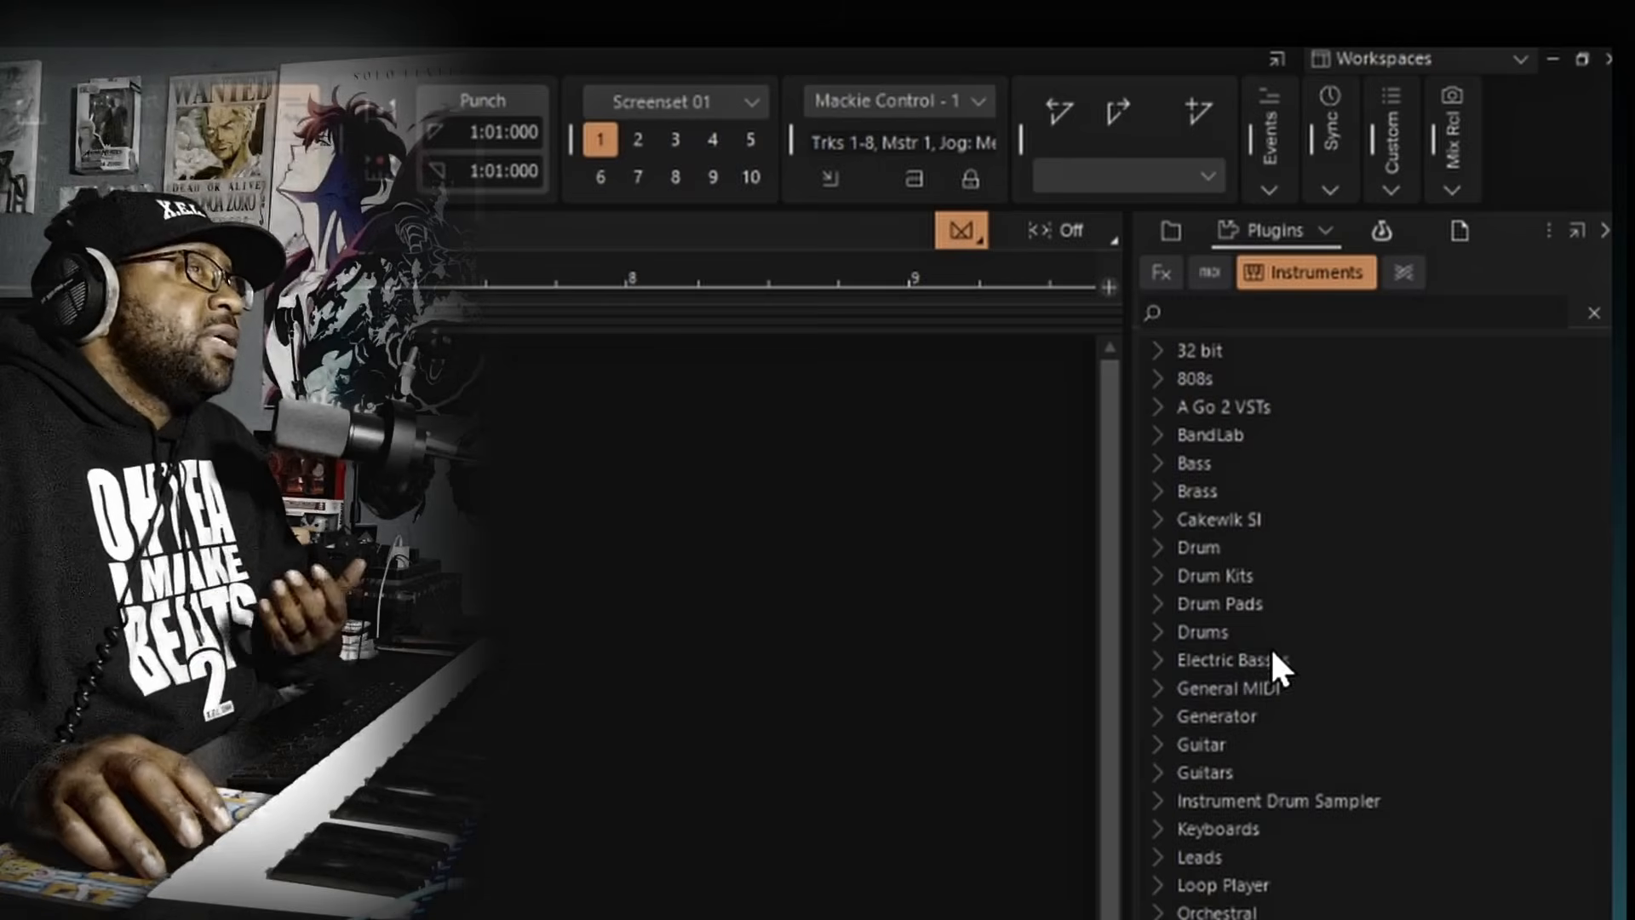
# Step: Return the plugin browser to Audio FX and turn Show BandLab Plugins back on
pyautogui.click(1165, 274)
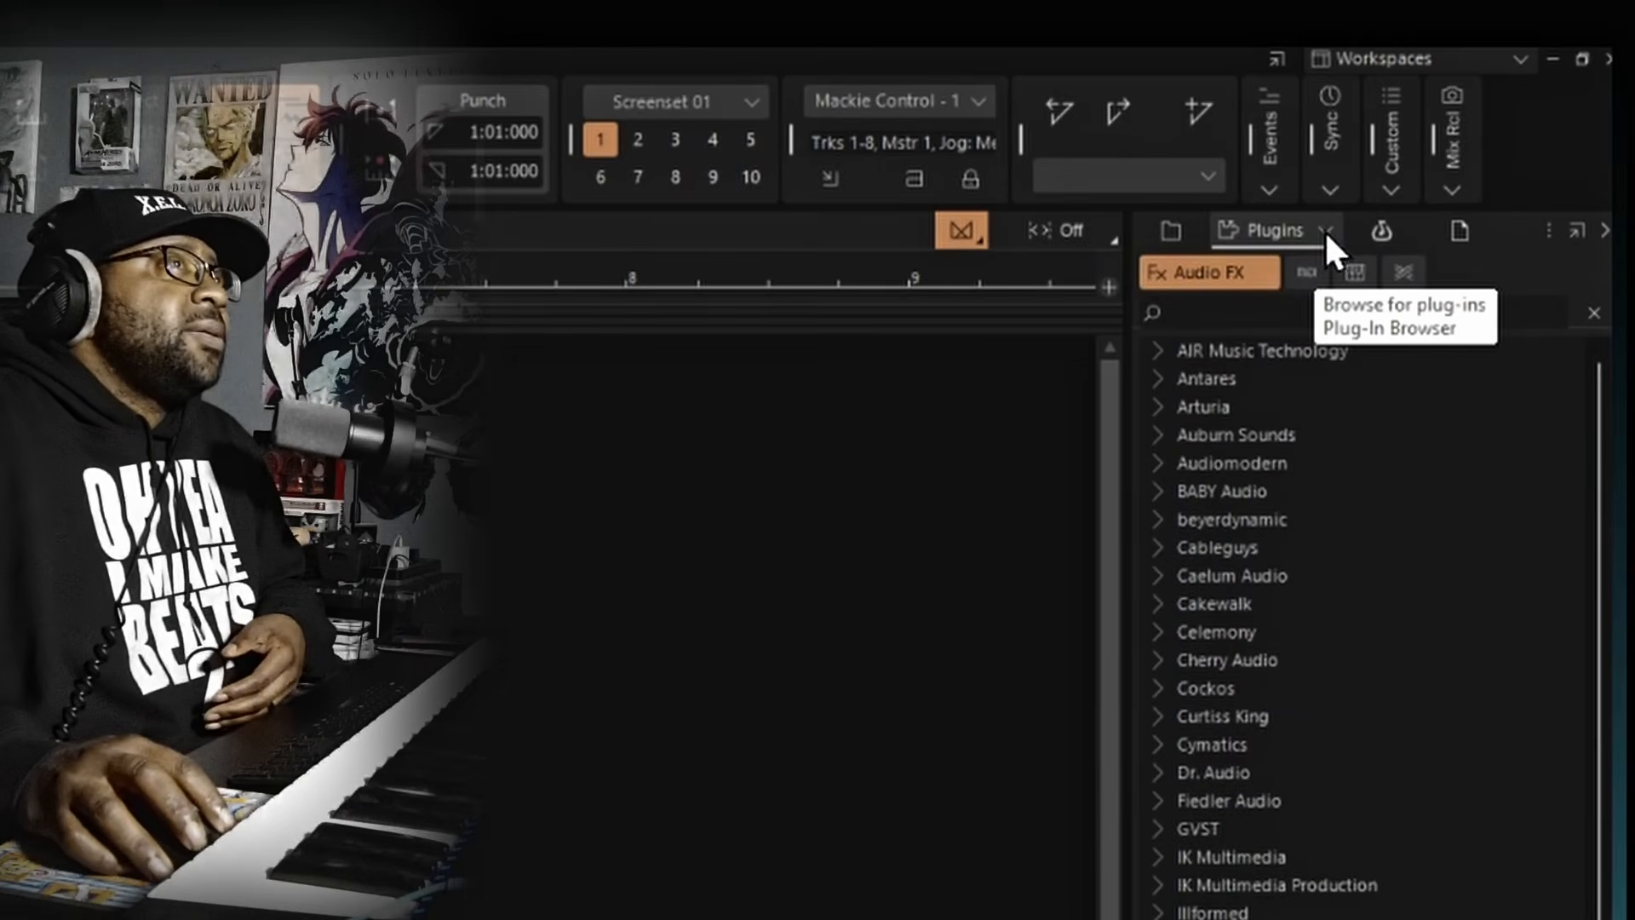
pyautogui.click(1325, 230)
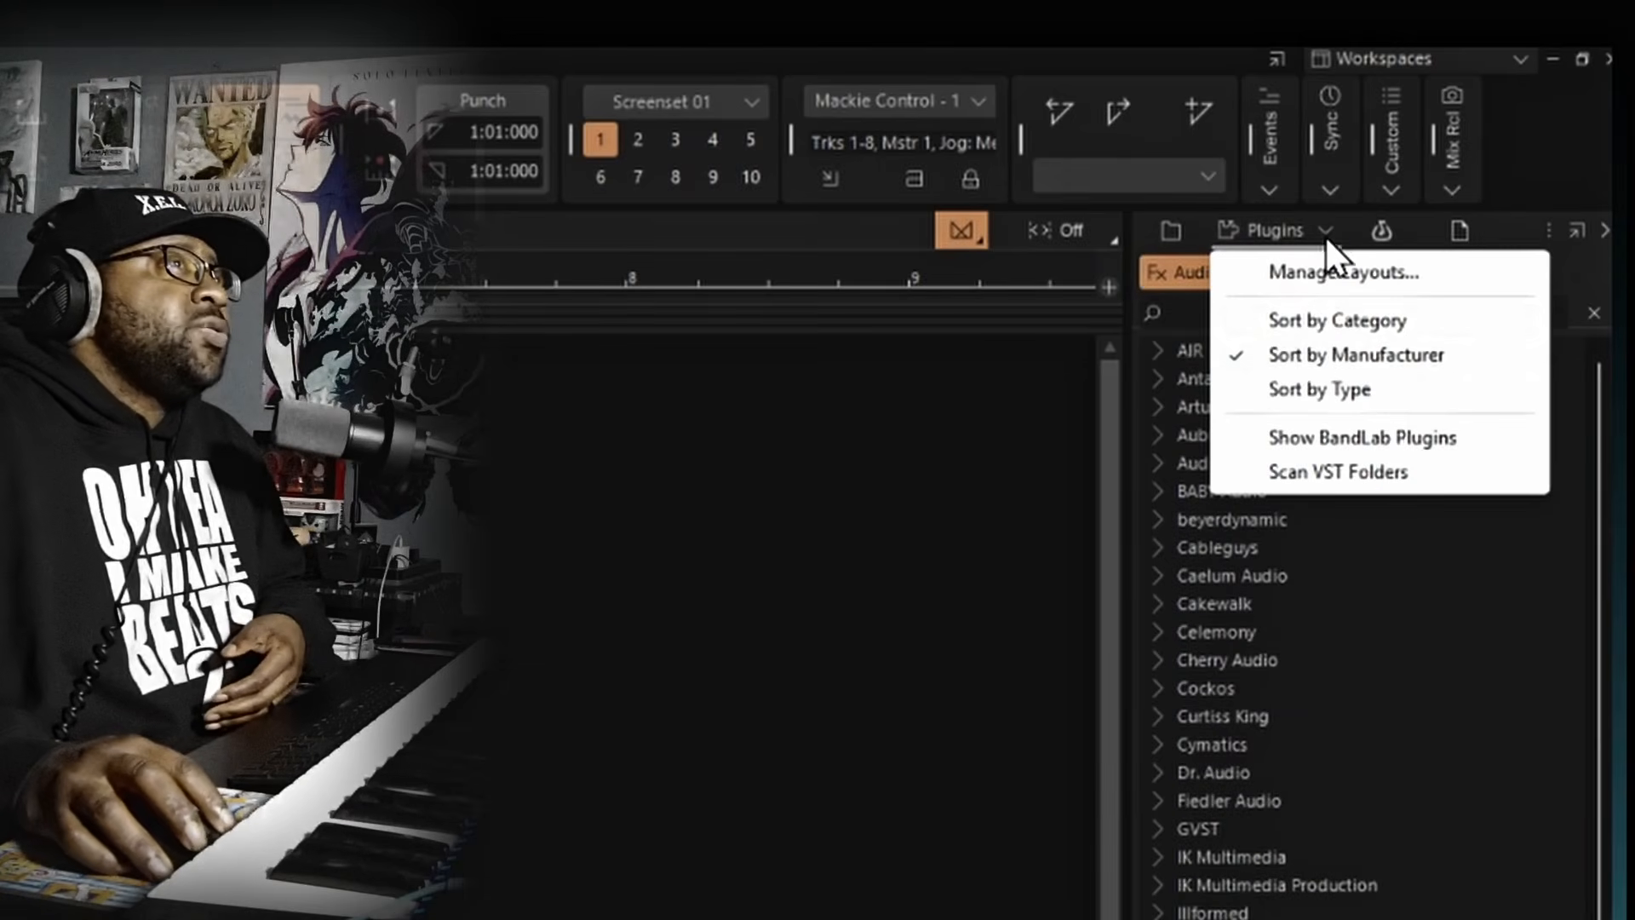
pyautogui.click(1322, 443)
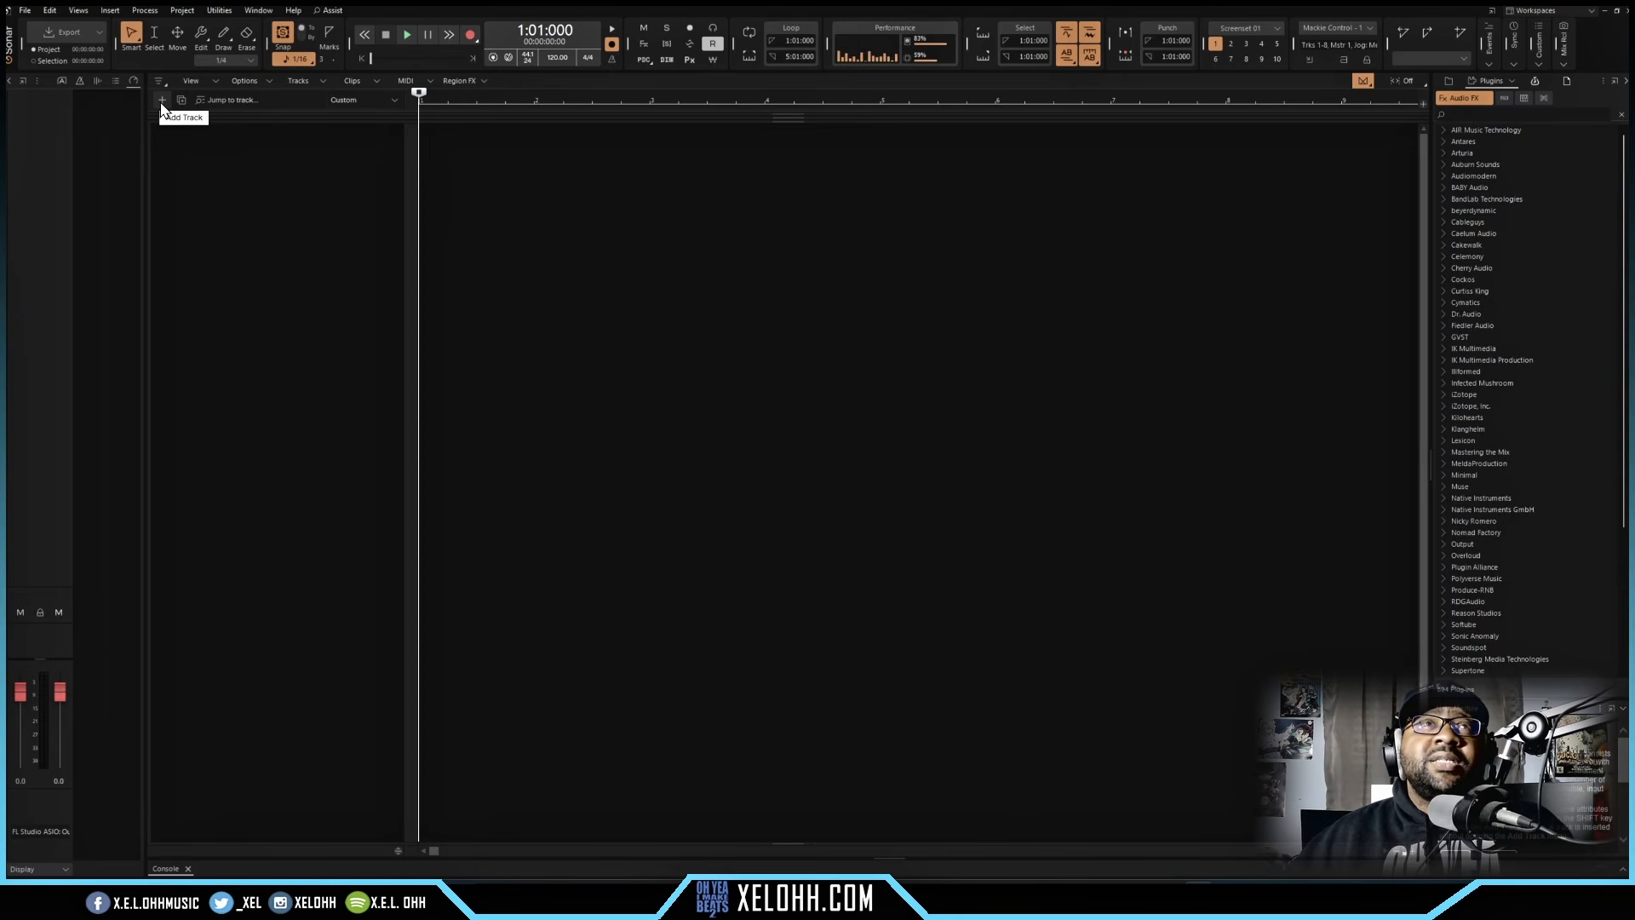
pyautogui.click(162, 101)
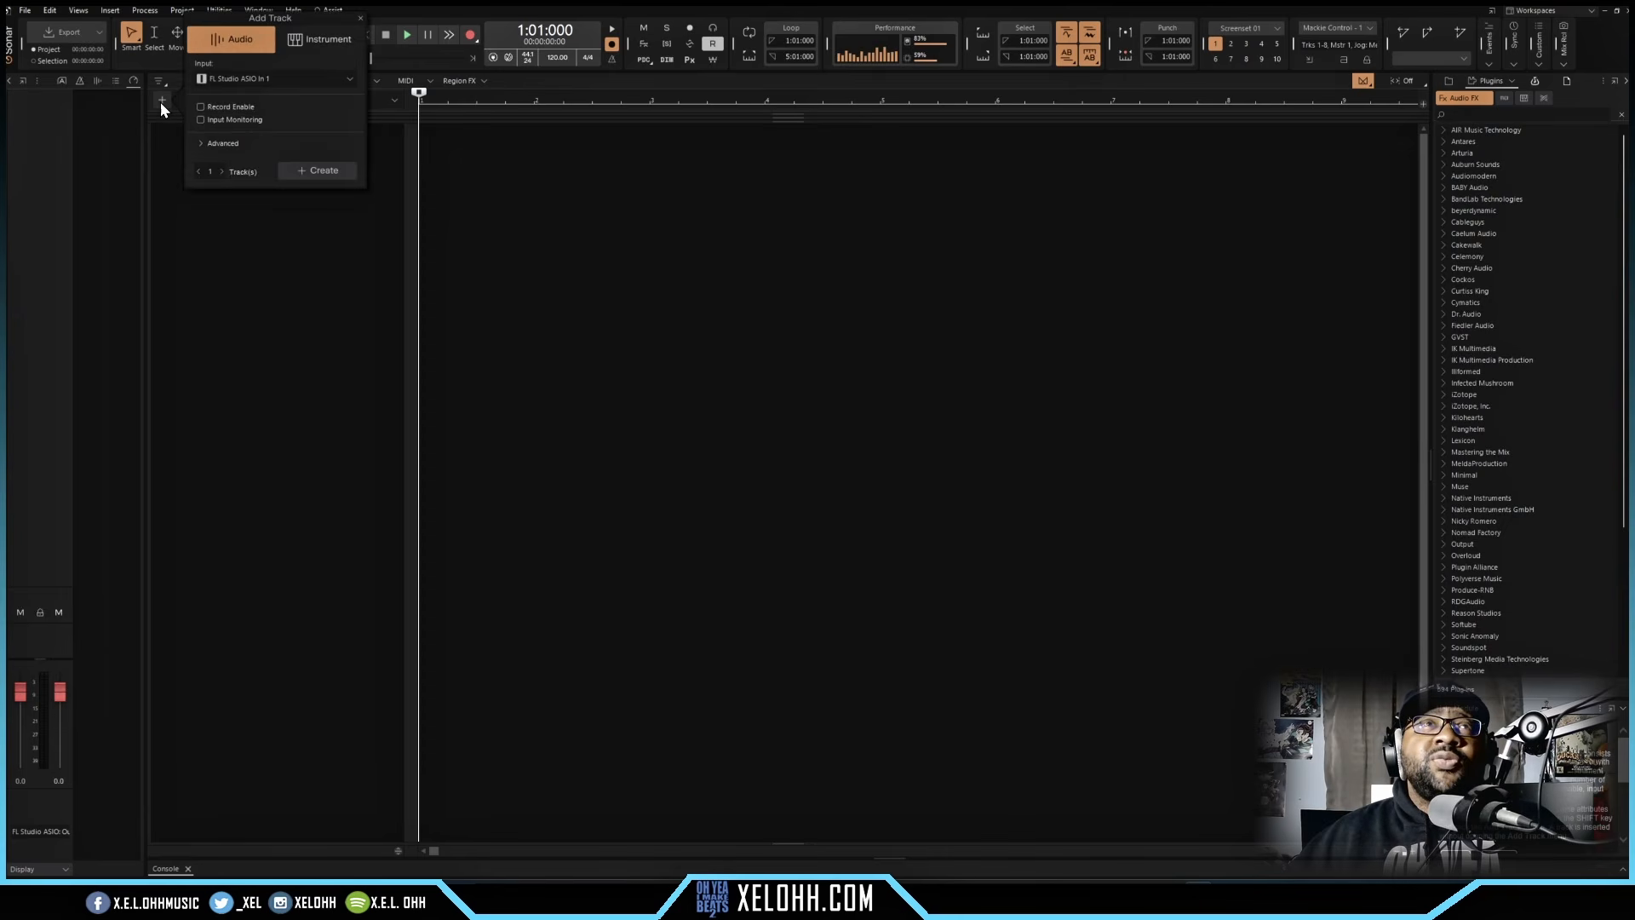
pyautogui.click(327, 40)
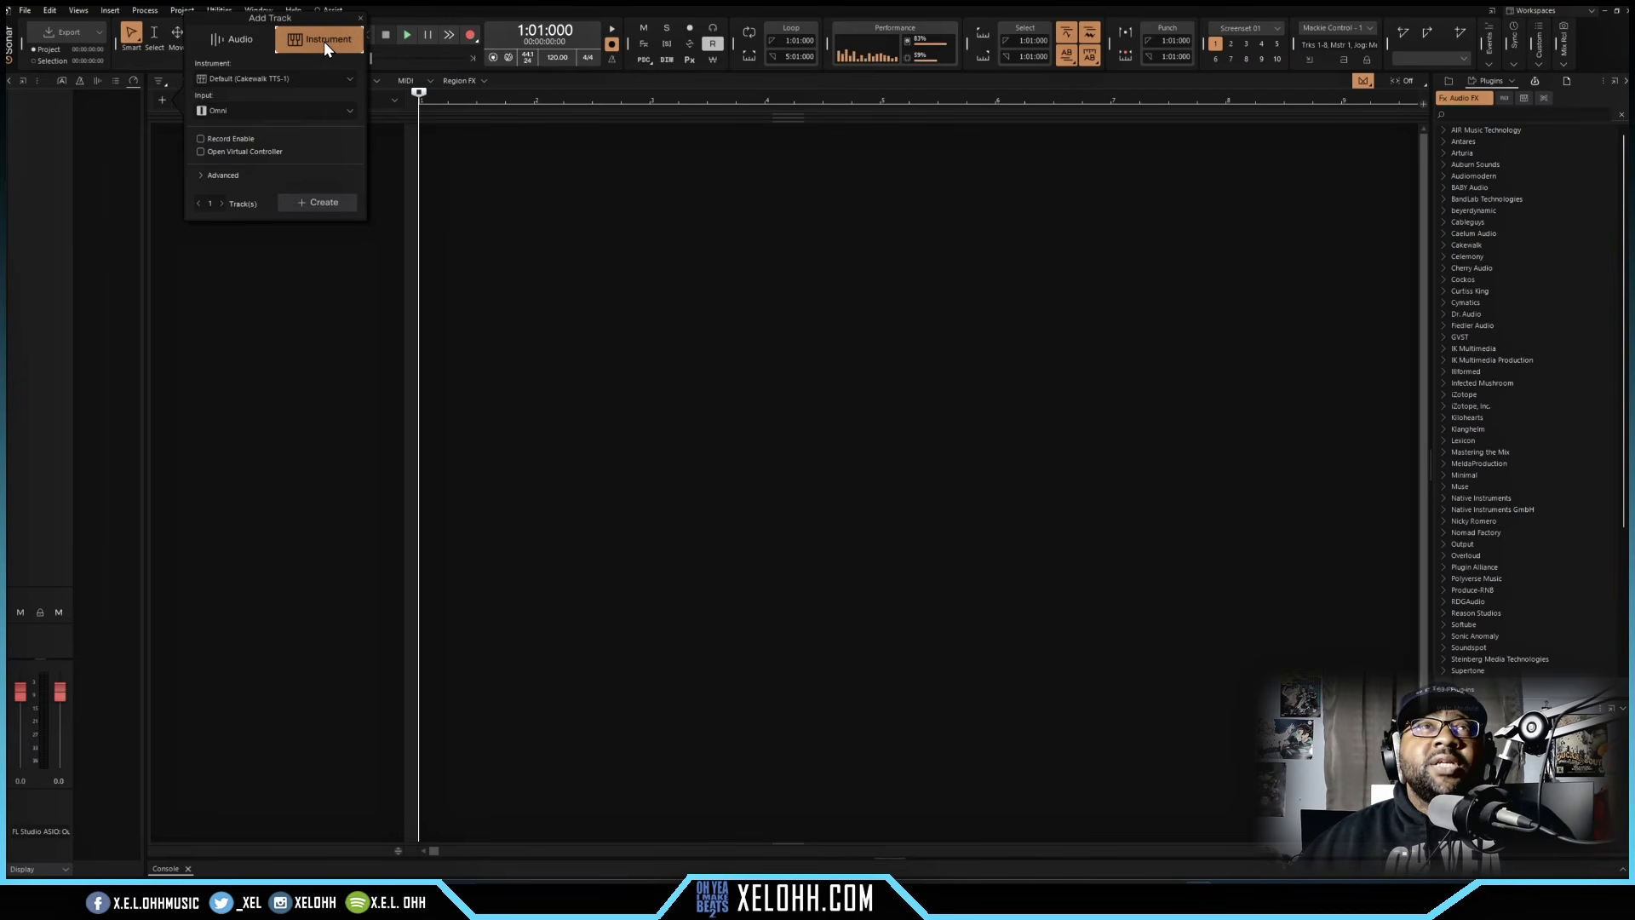
pyautogui.click(390, 189)
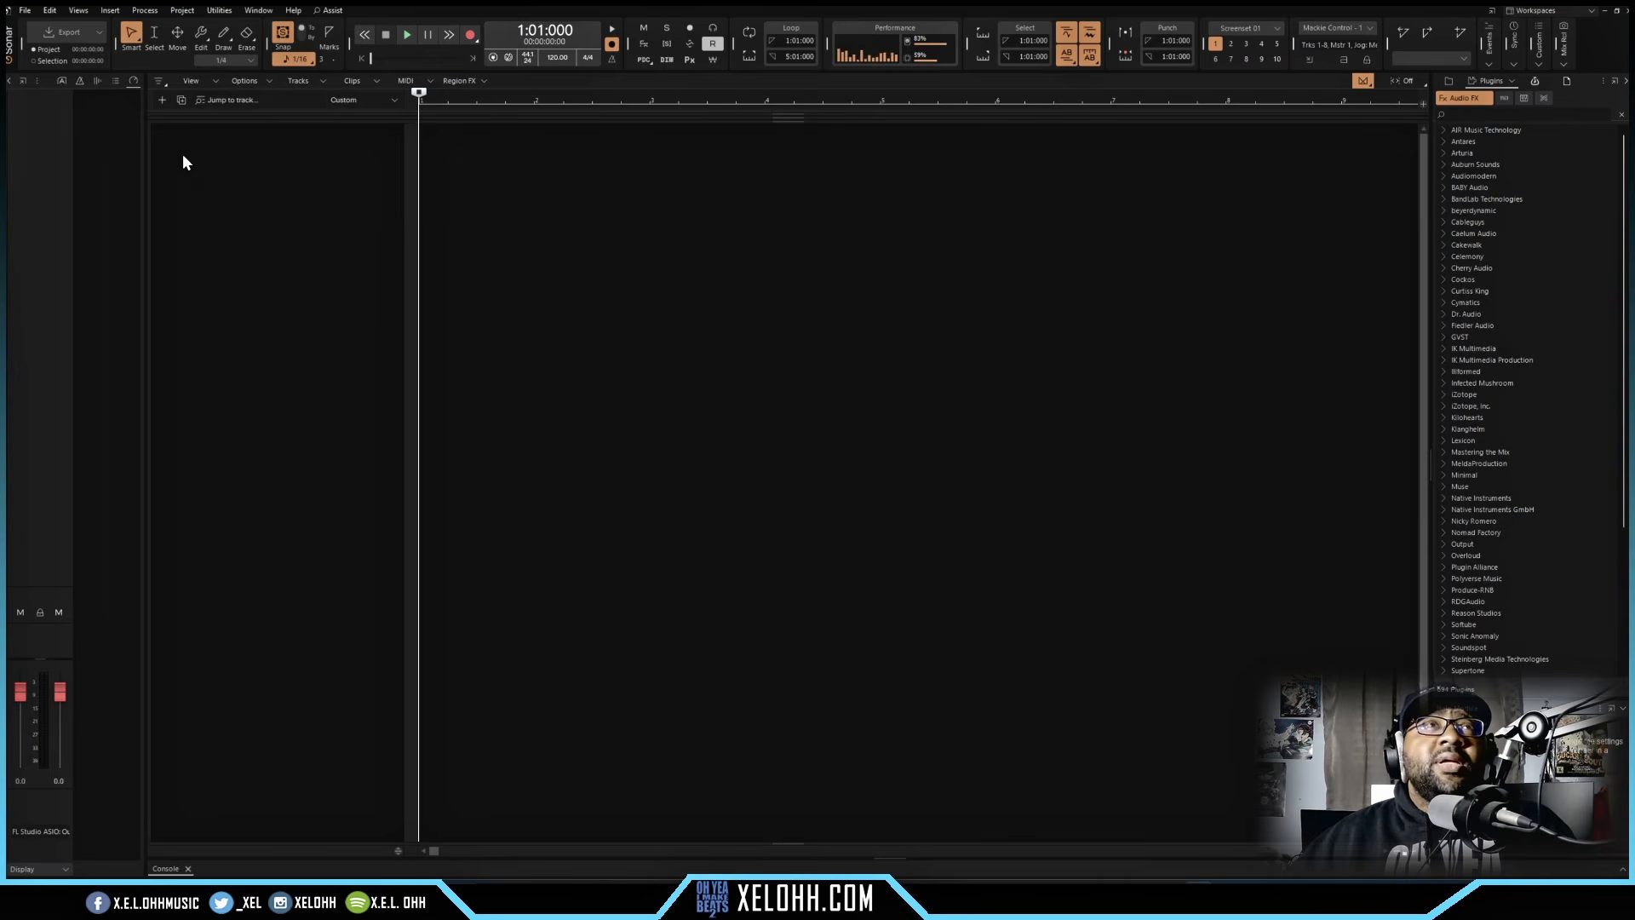
# Step: Open the online project "Sad Hop Bot - Moody - Jul 13, 2025, 4:11 PM" from the Quick Start screen
pyautogui.click(25, 11)
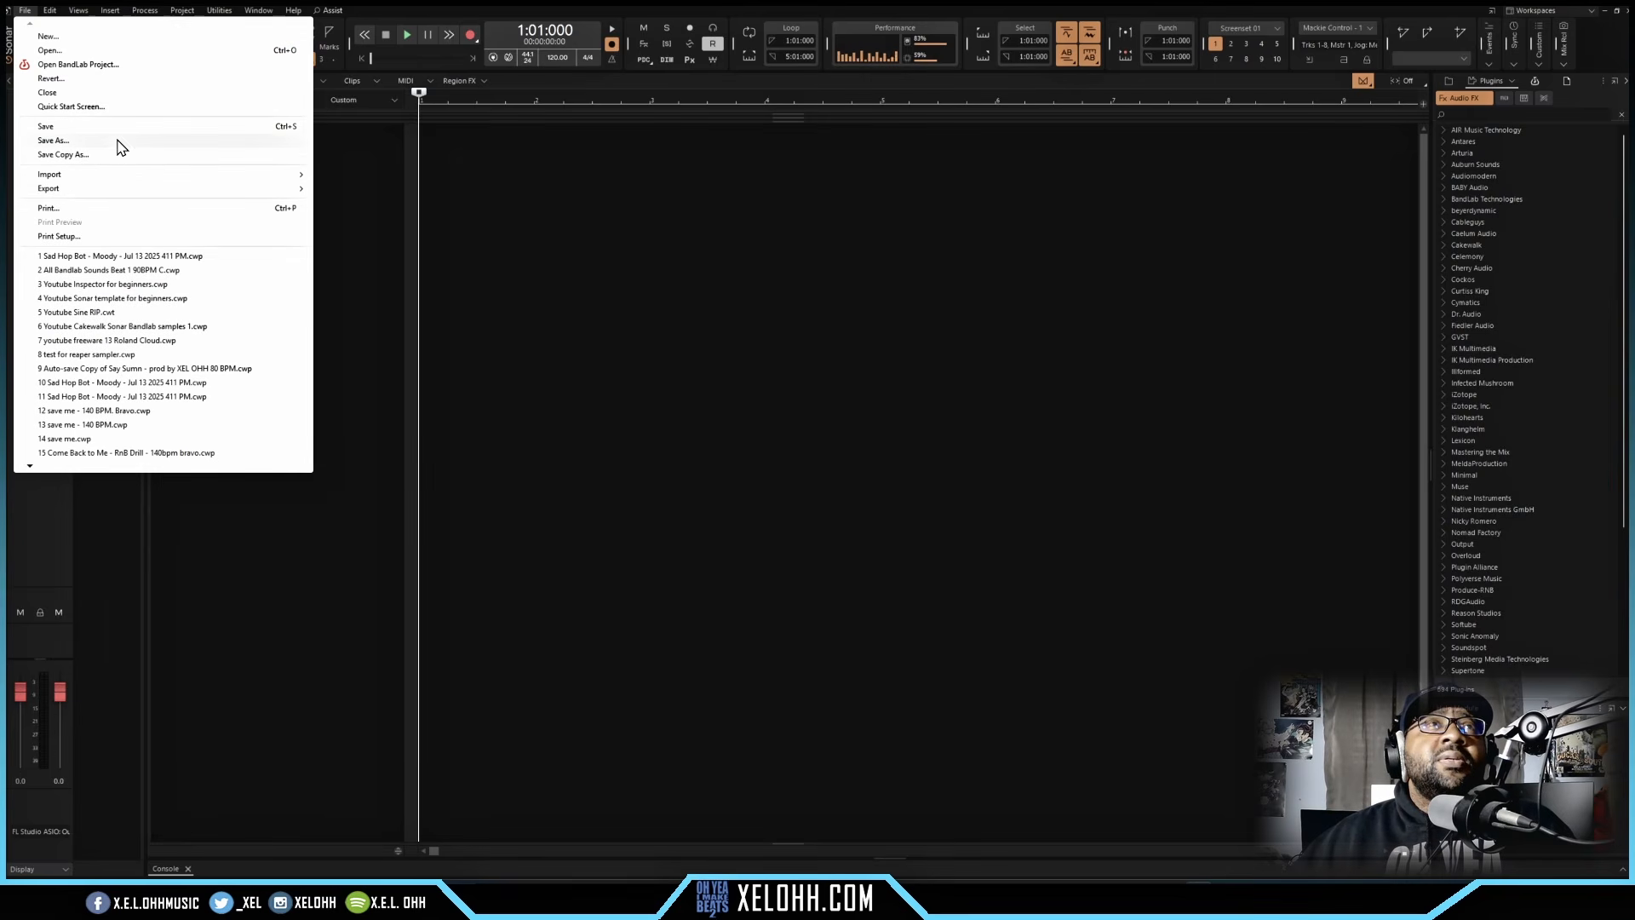
pyautogui.click(71, 107)
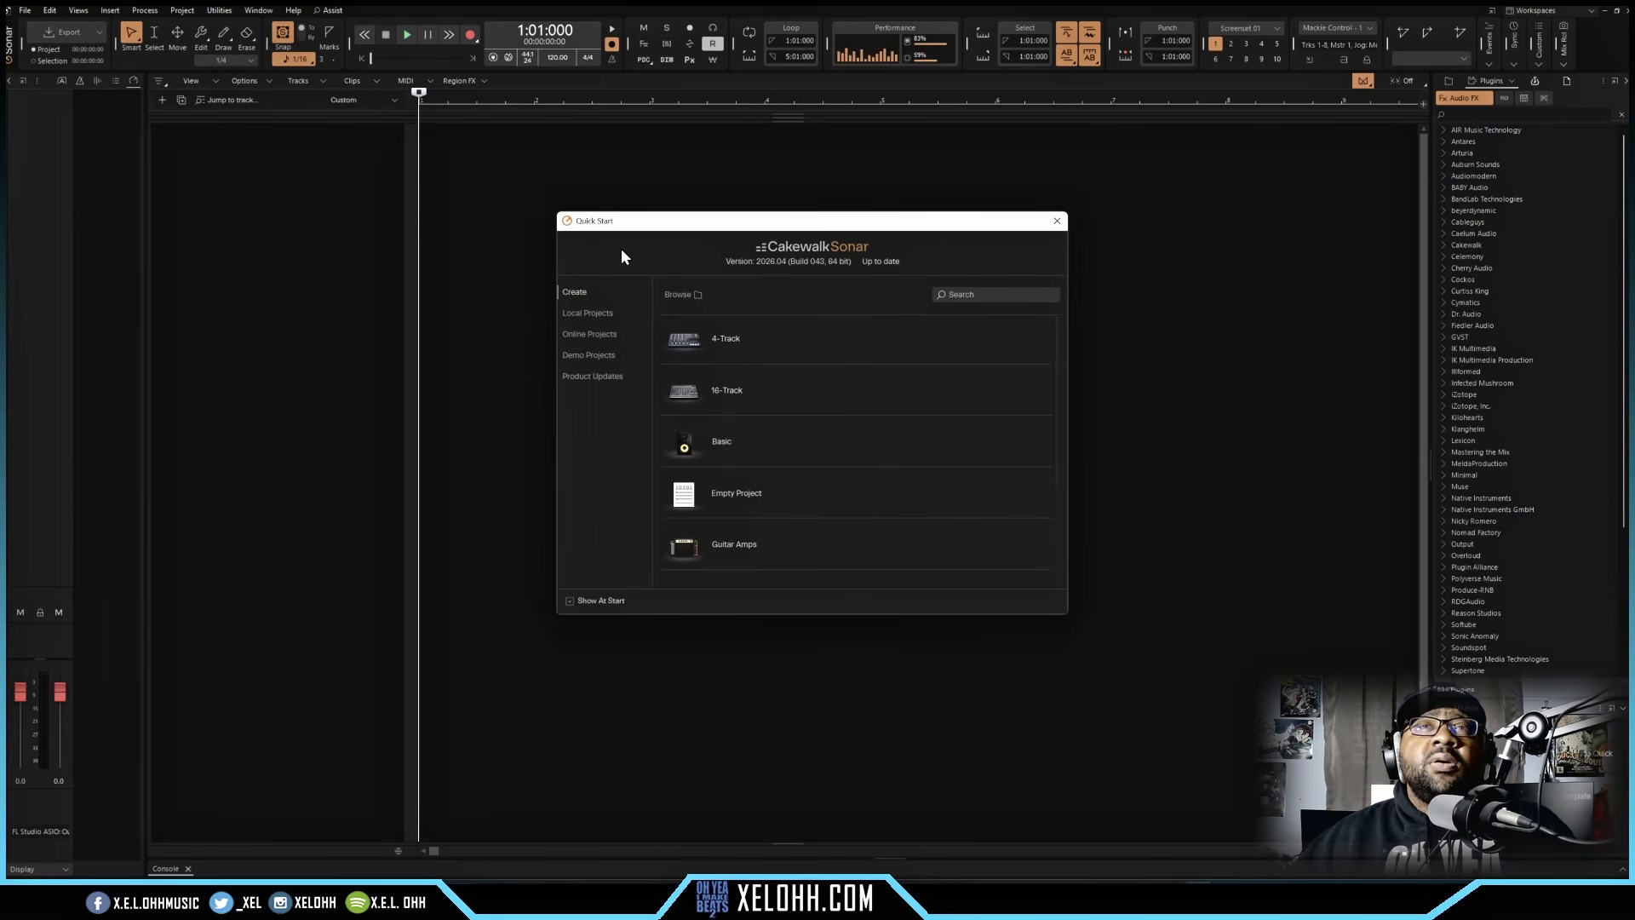
pyautogui.click(589, 331)
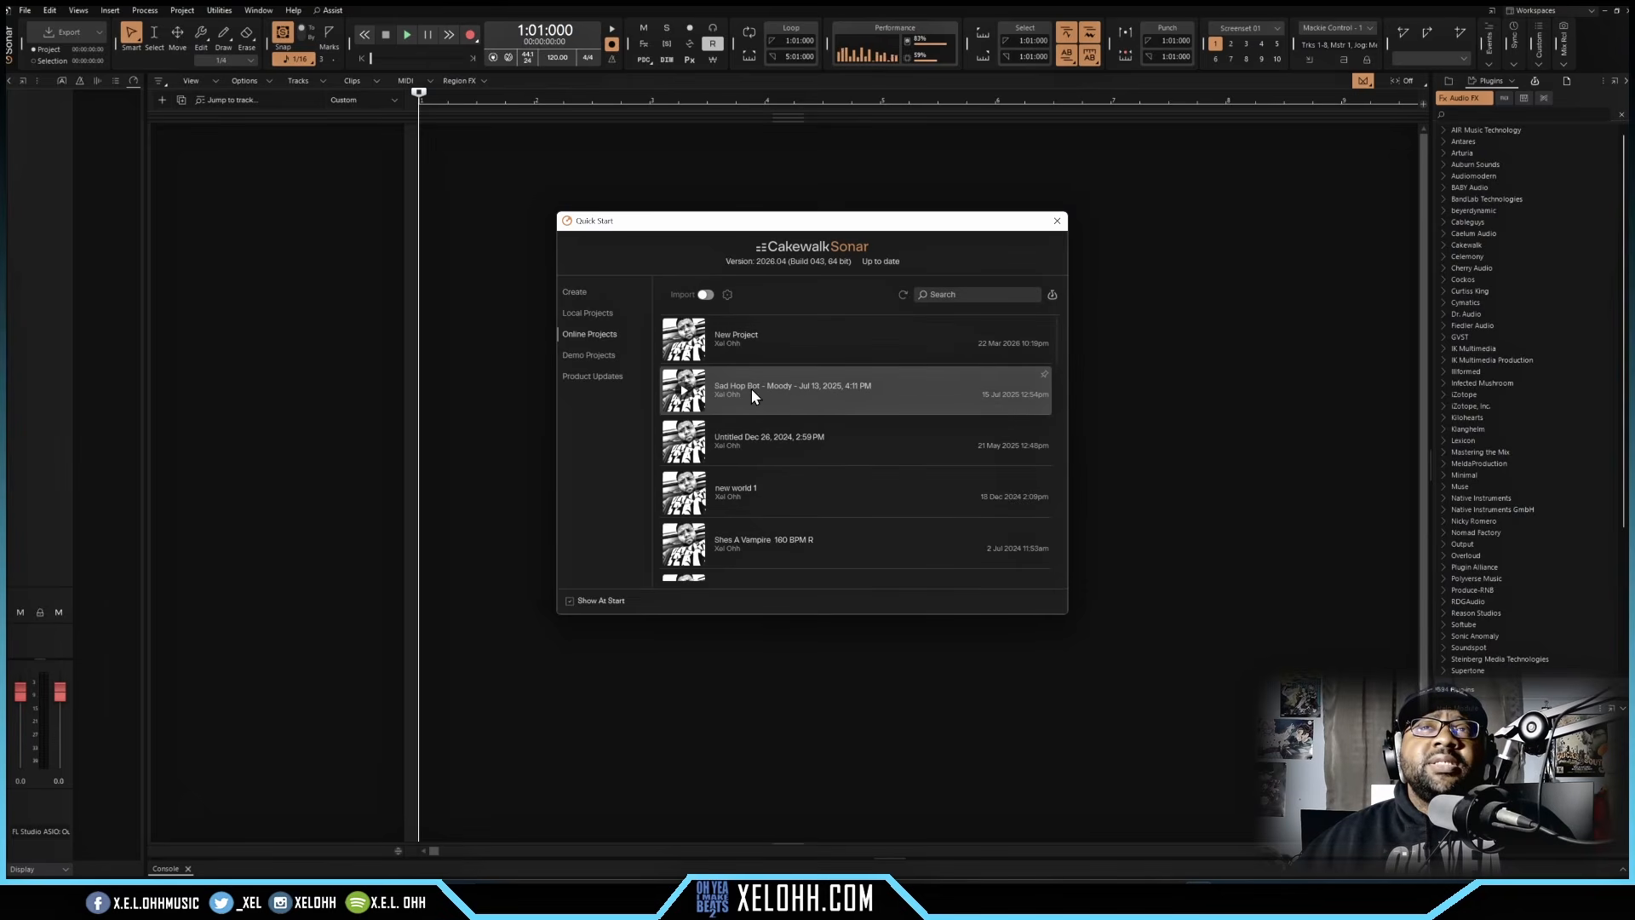
pyautogui.click(800, 397)
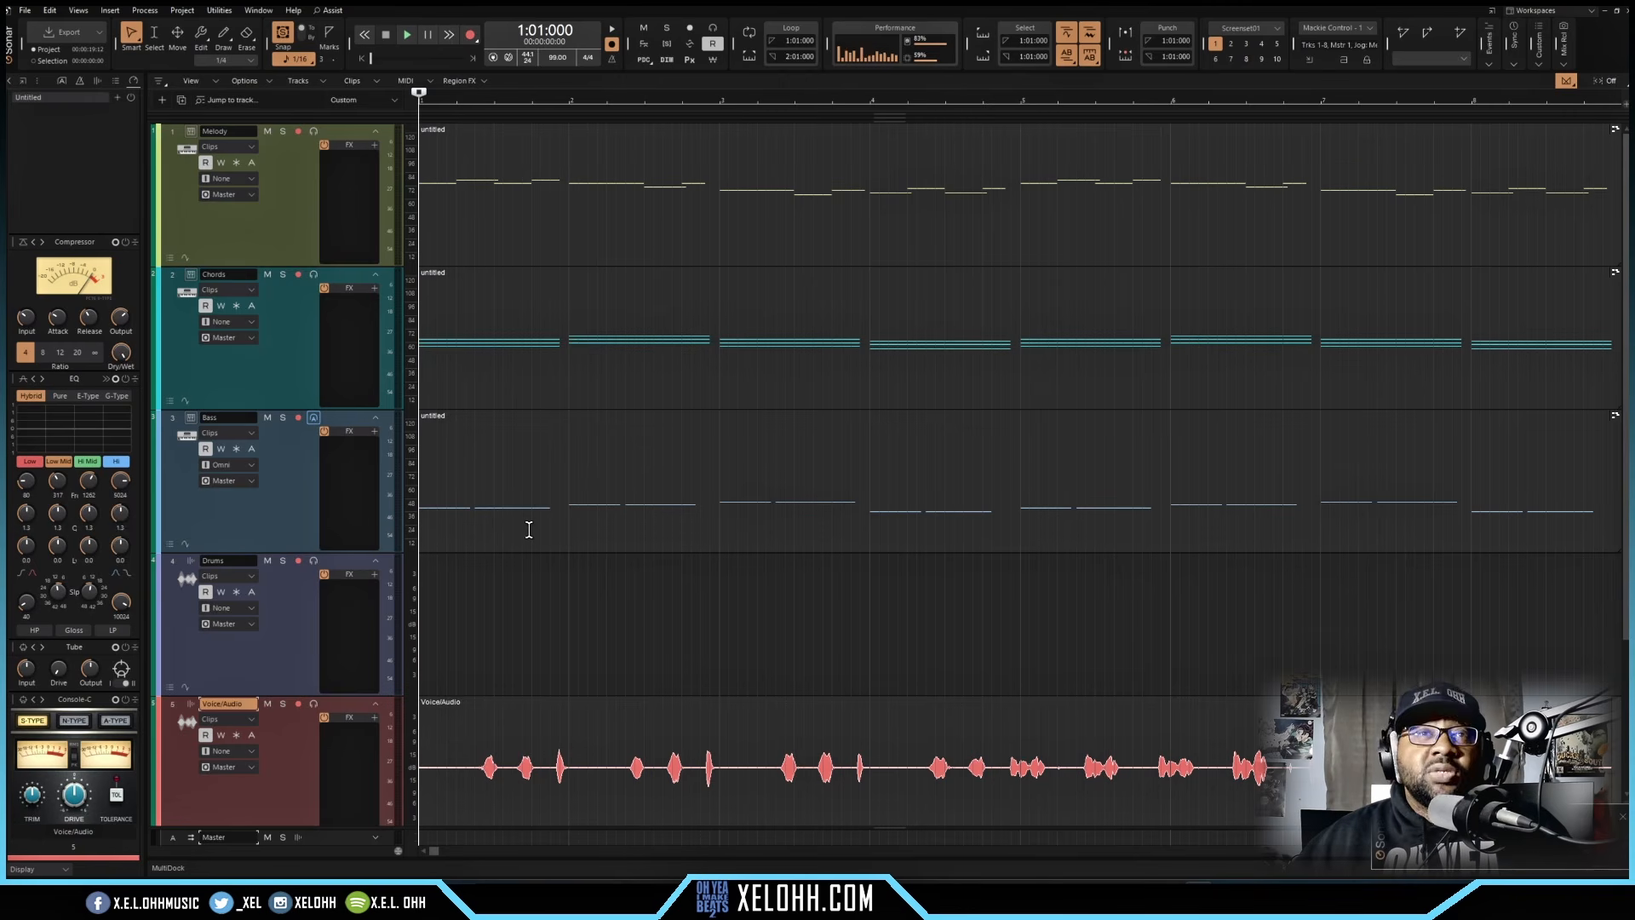
# Step: Play the project, mute the Voice/Audio track during playback, and stop
pyautogui.press('space')
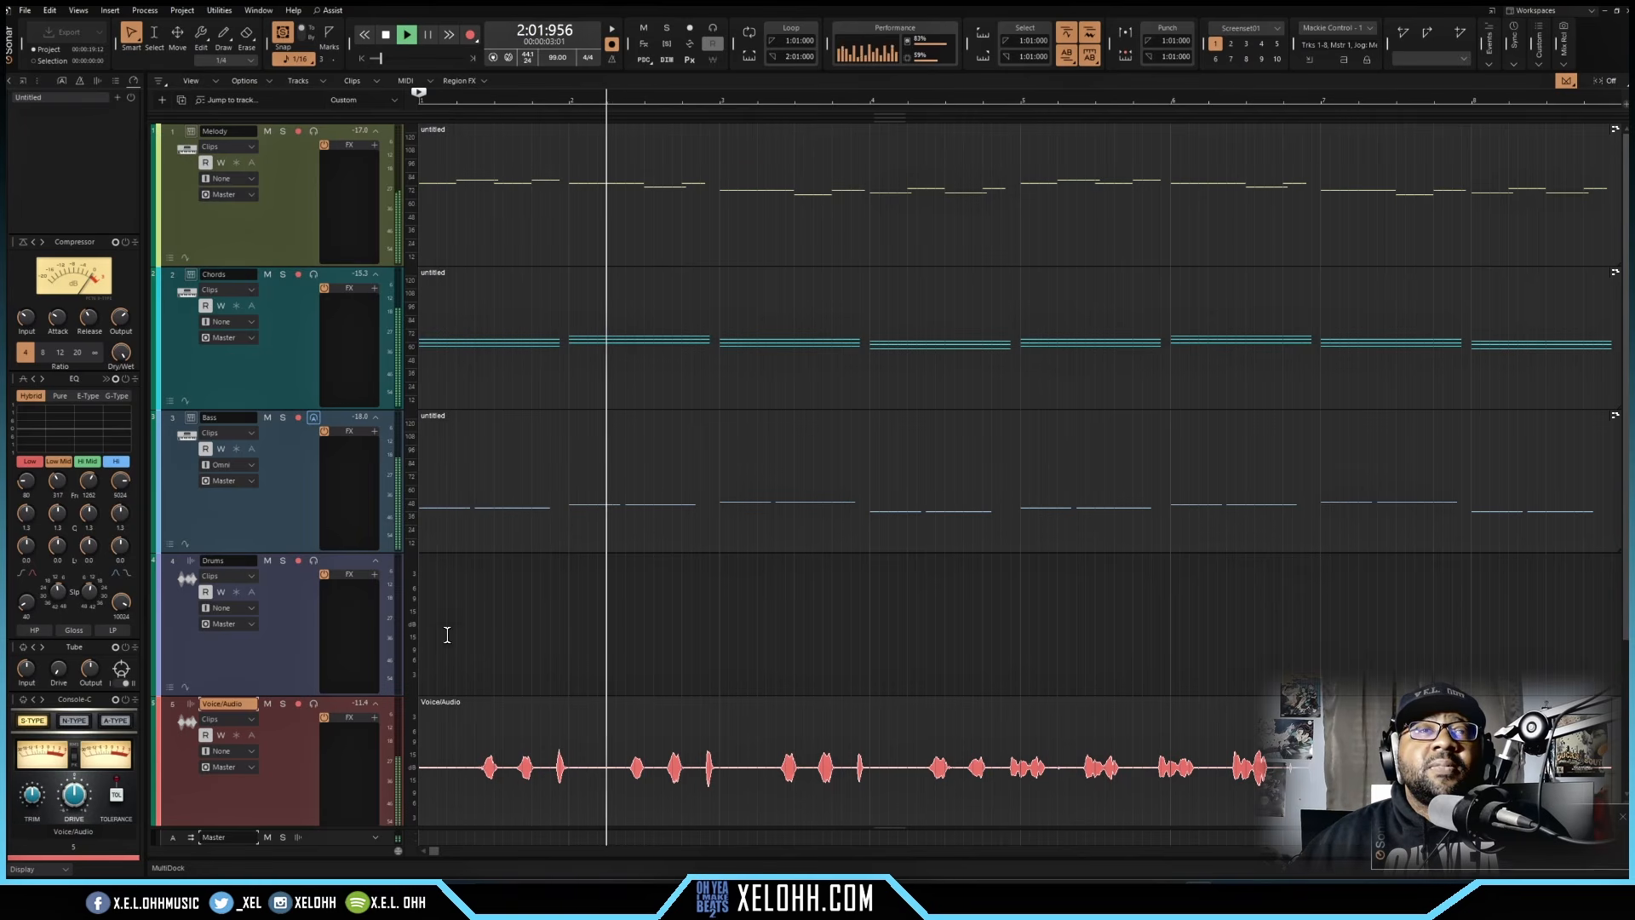
pyautogui.click(267, 703)
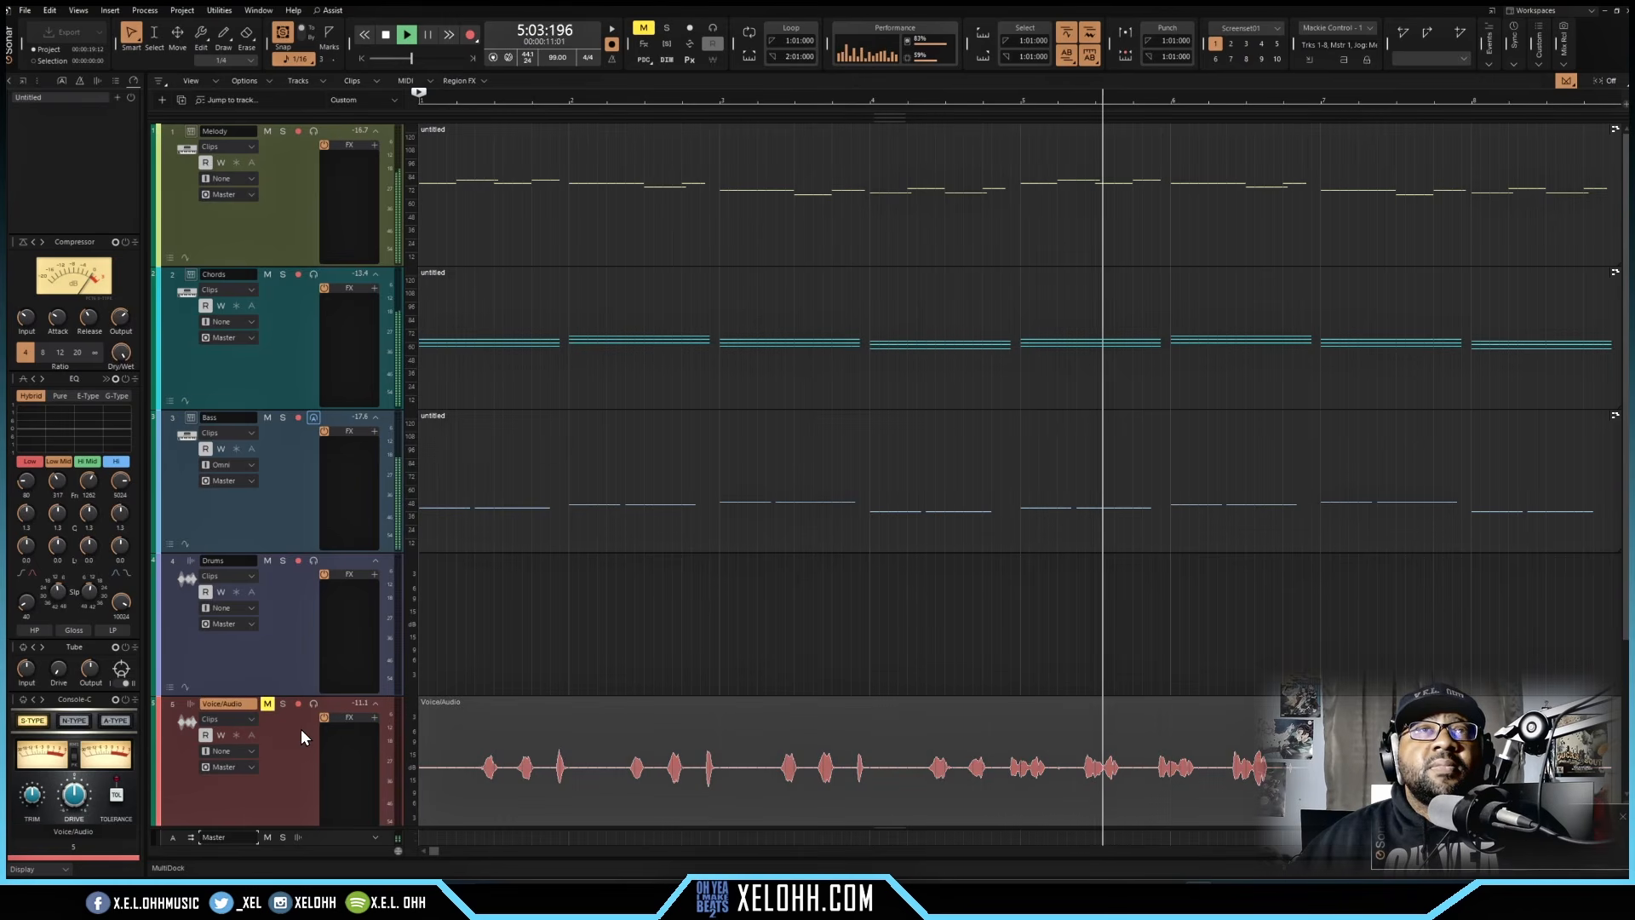
pyautogui.press('space')
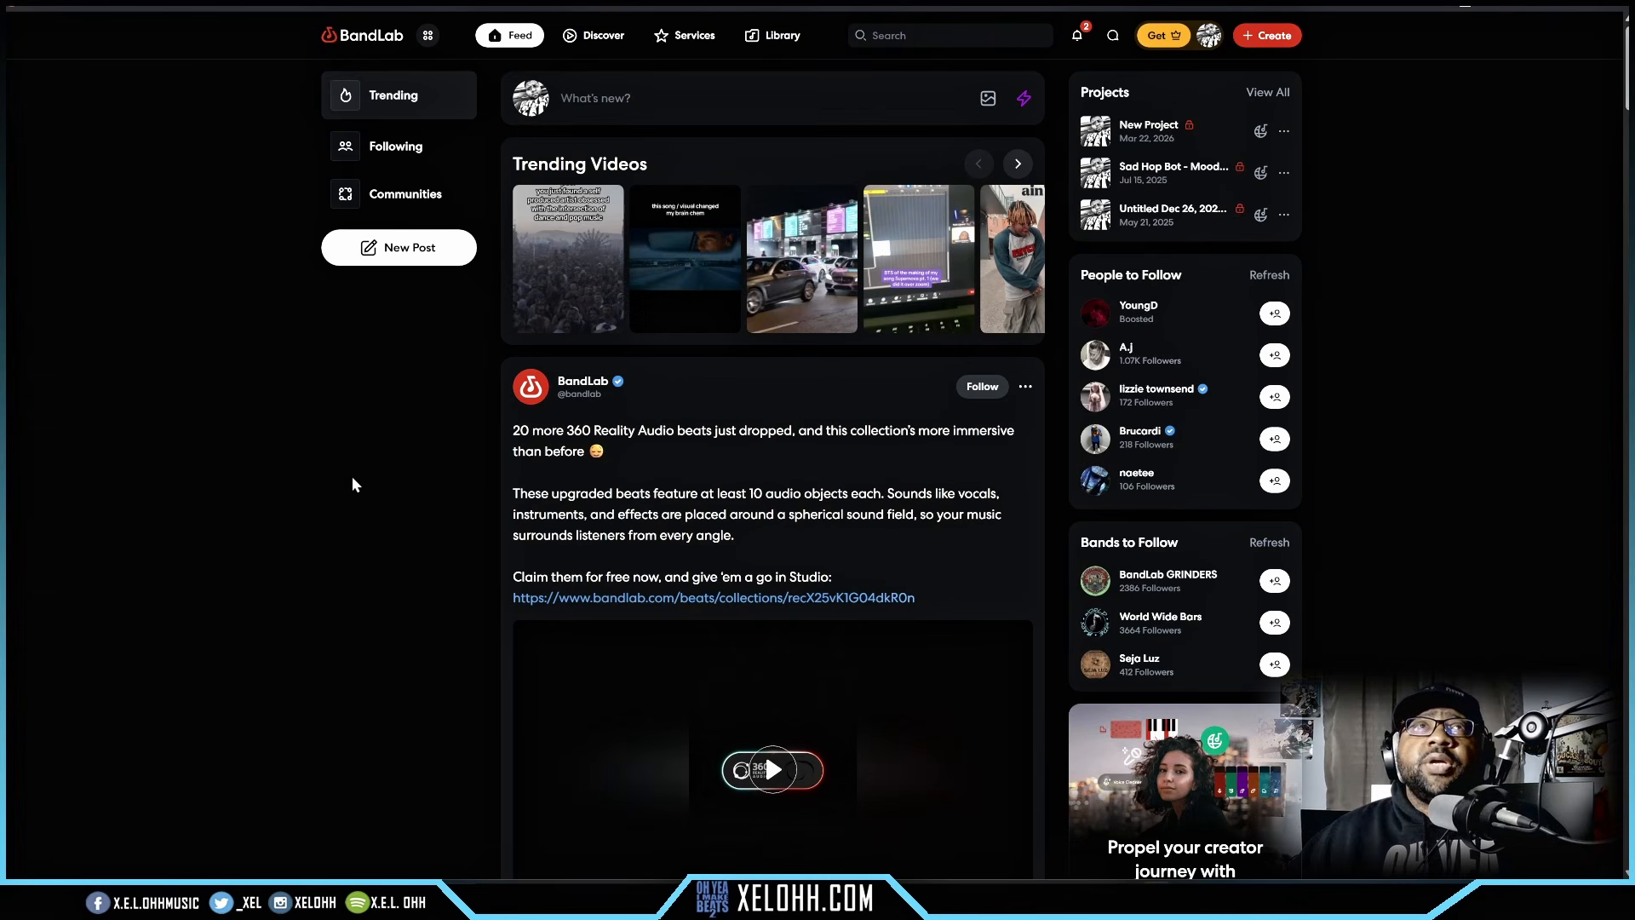
# Step: On the BandLab website, open the Sad Hop Bot - Moody project in Studio
pyautogui.click(1158, 172)
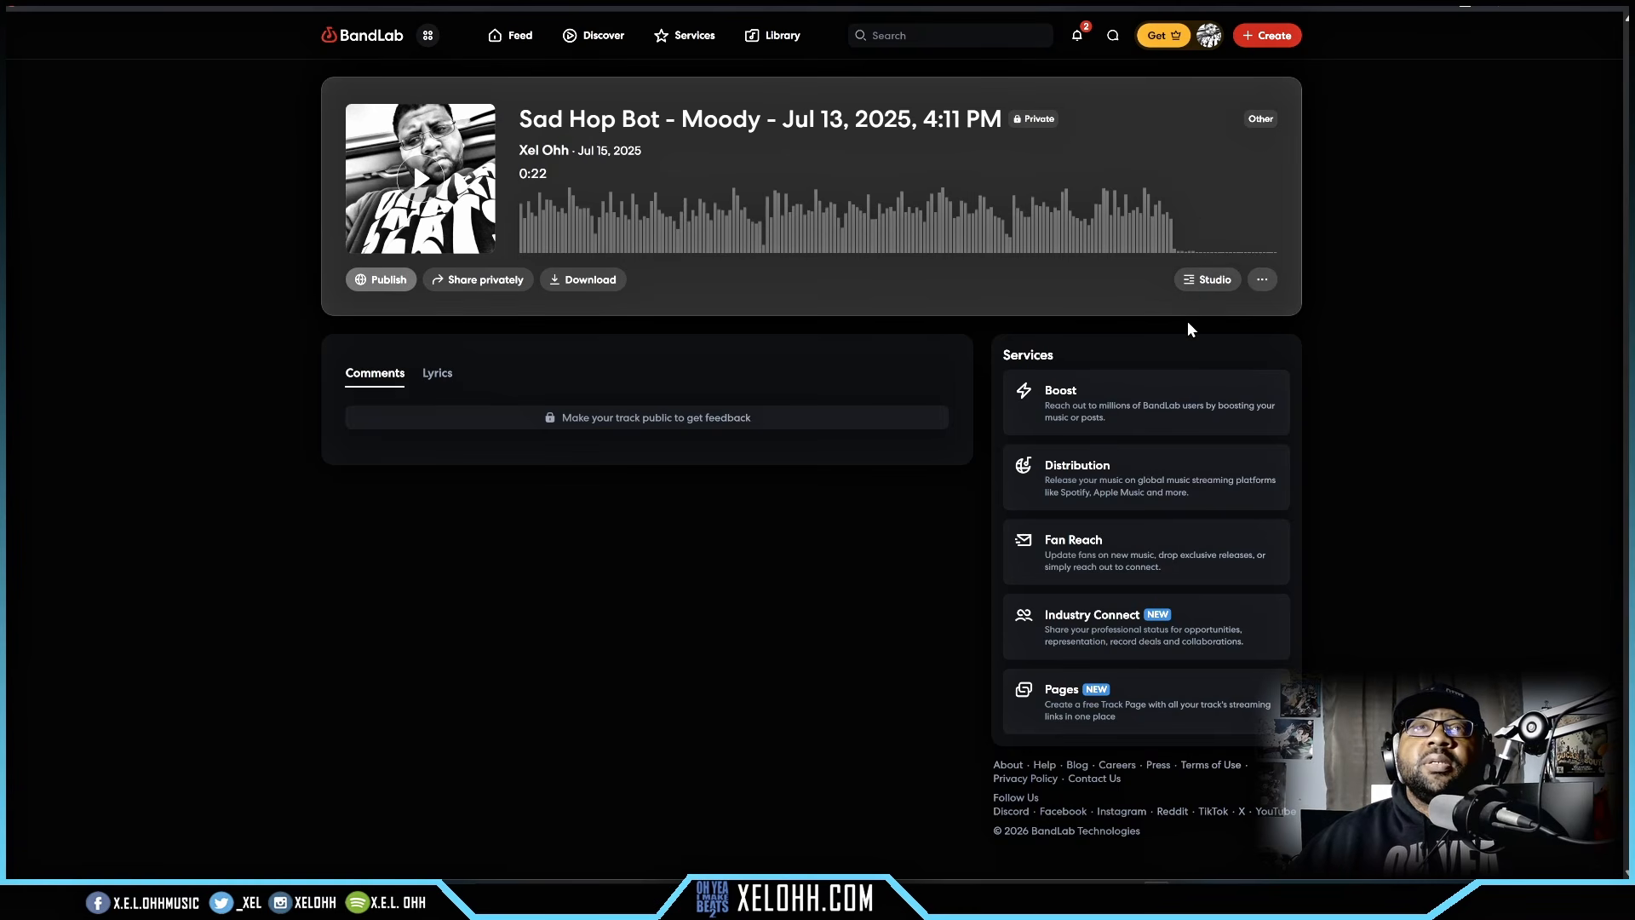
pyautogui.click(1188, 283)
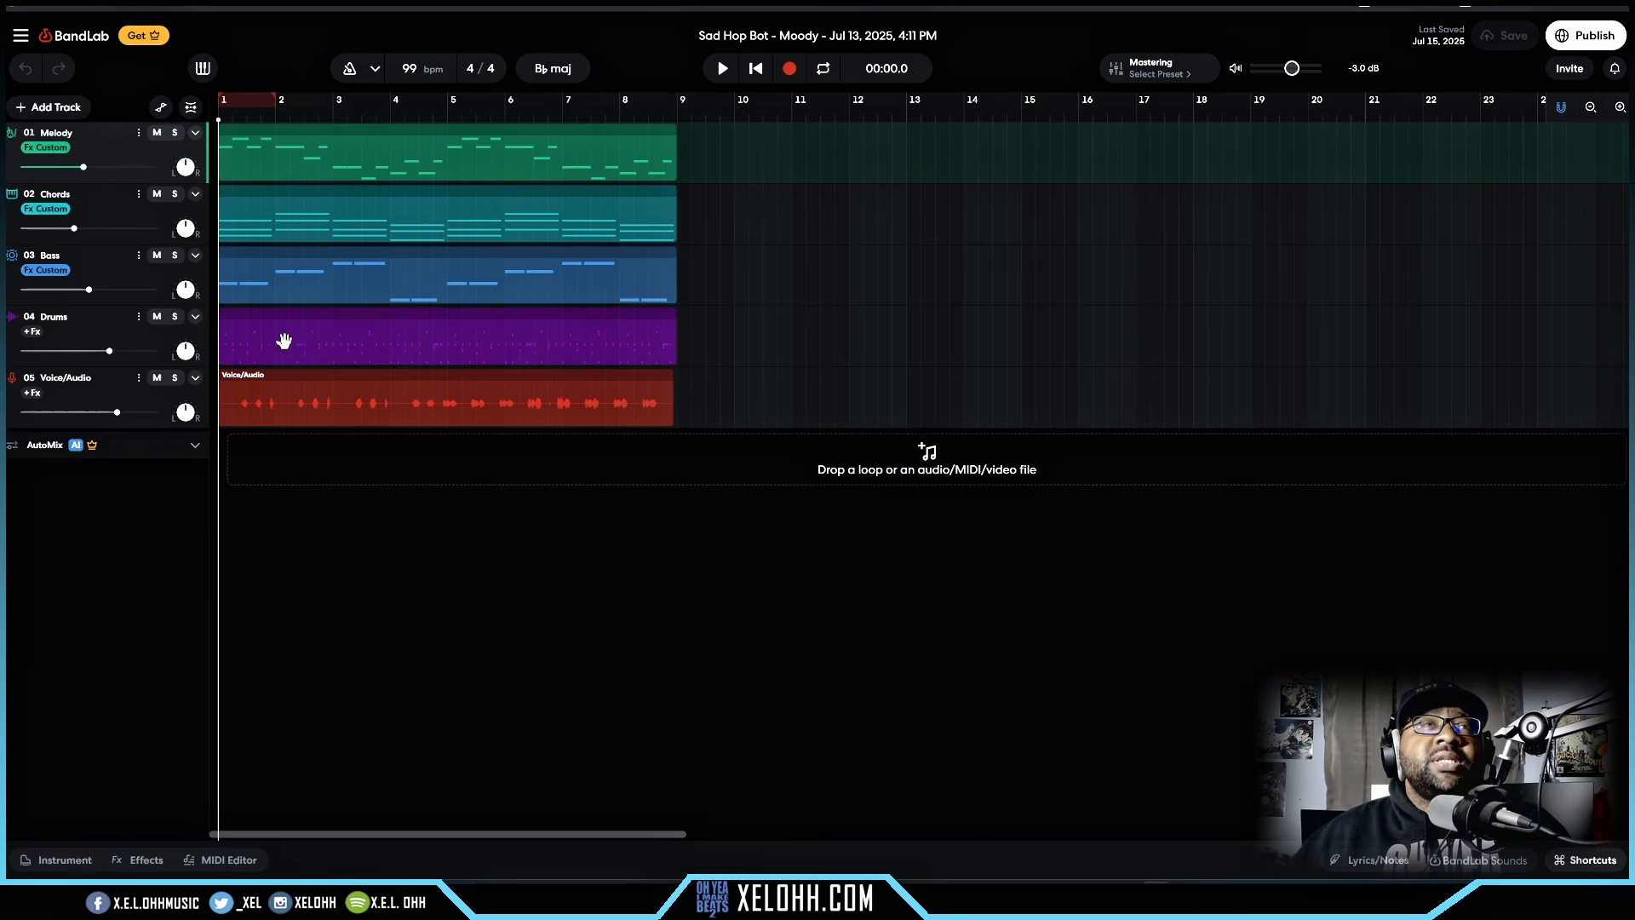
# Step: Play the project and solo the Drums track to hear it alone
pyautogui.press('space')
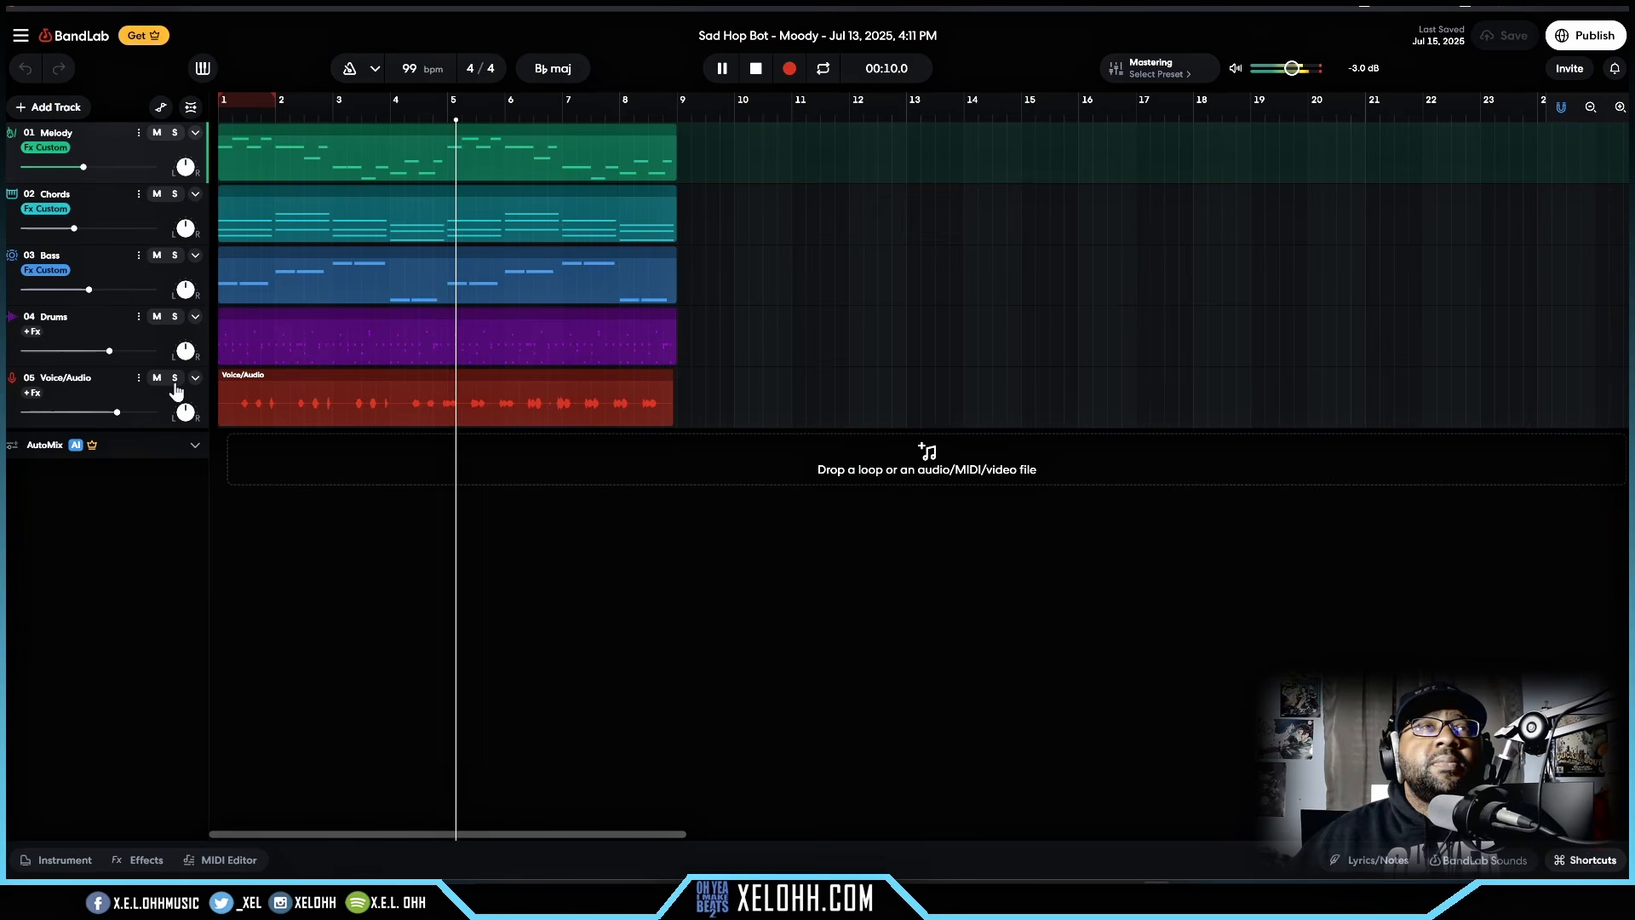
pyautogui.click(174, 316)
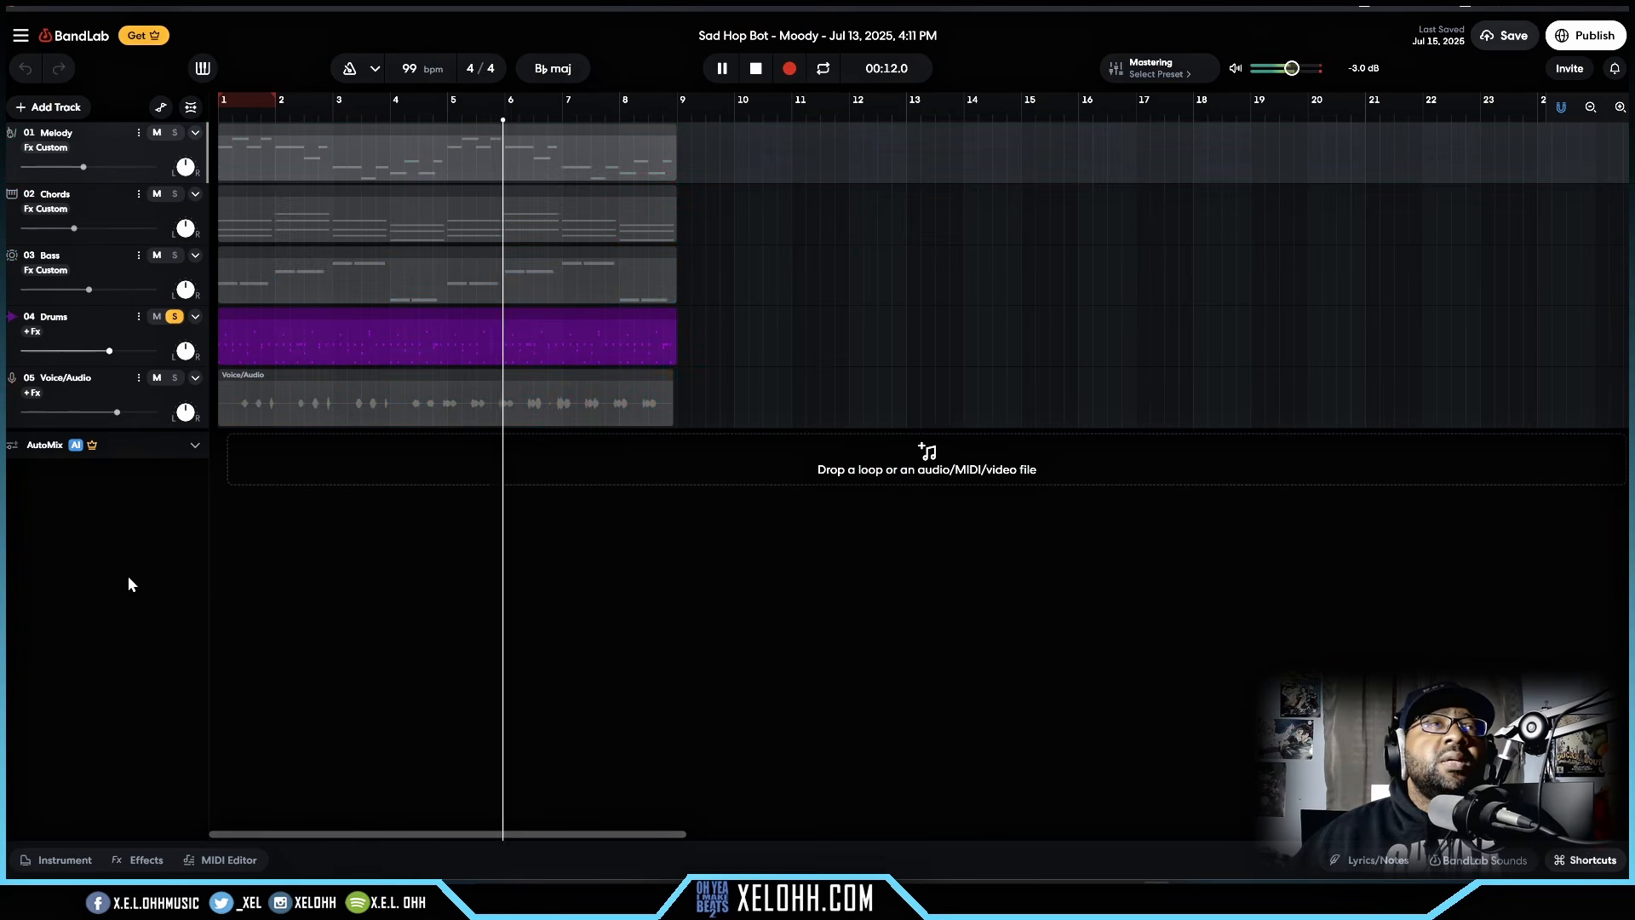
# Step: Open the Drums track's sampler, audition its loaded pads one by one, and turn off the track's solo
pyautogui.click(12, 325)
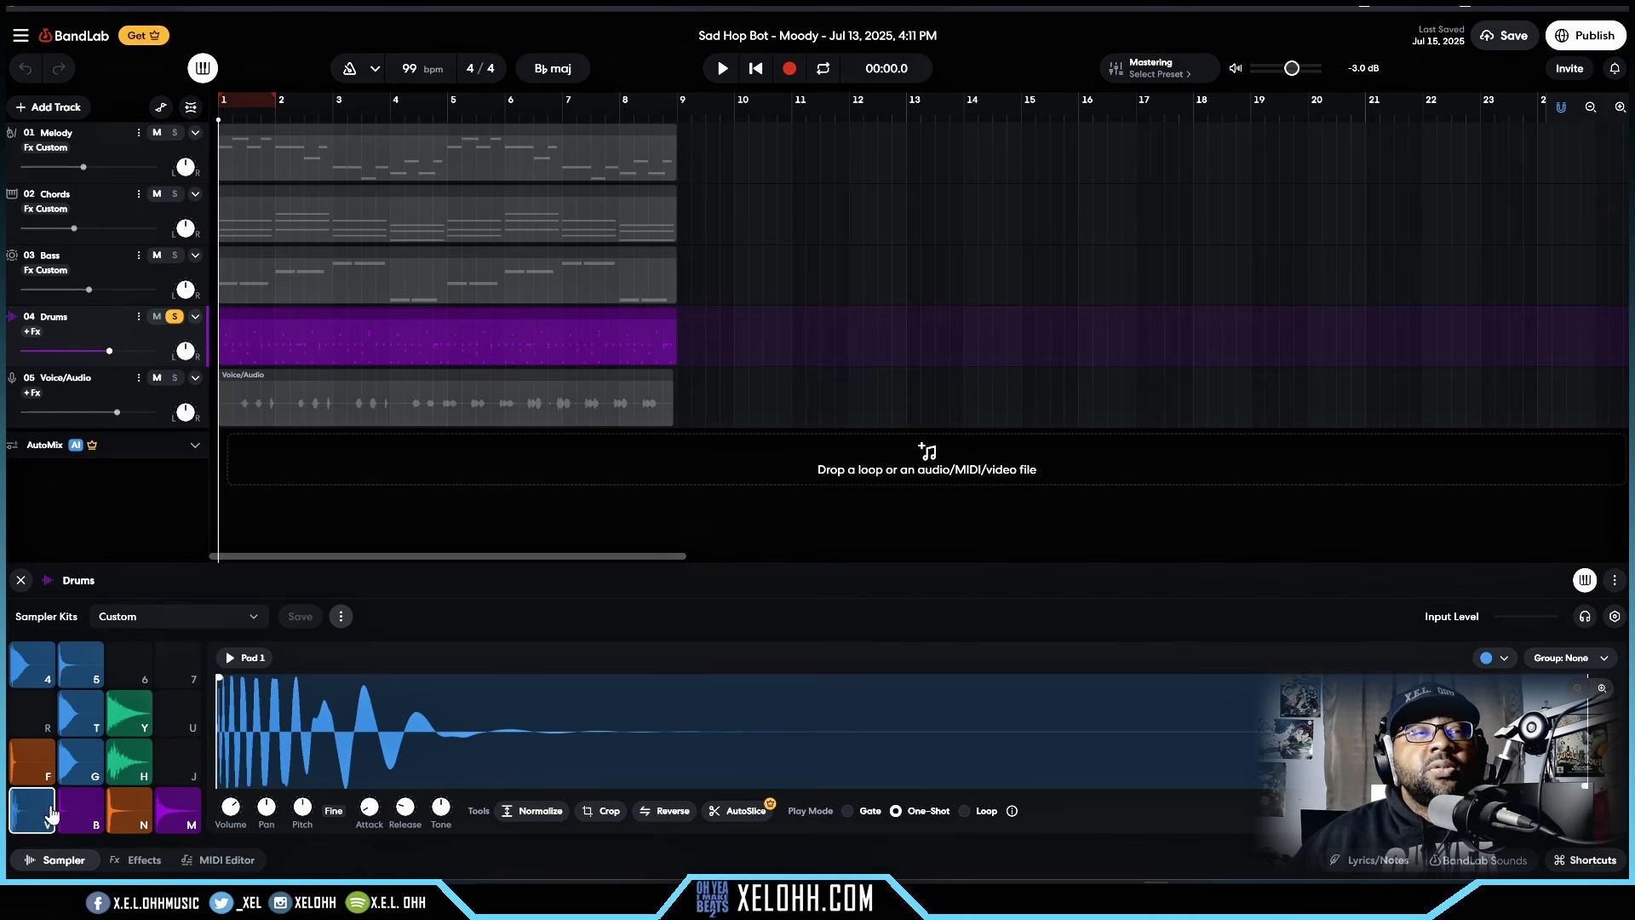
pyautogui.click(36, 813)
pyautogui.click(80, 809)
pyautogui.click(126, 811)
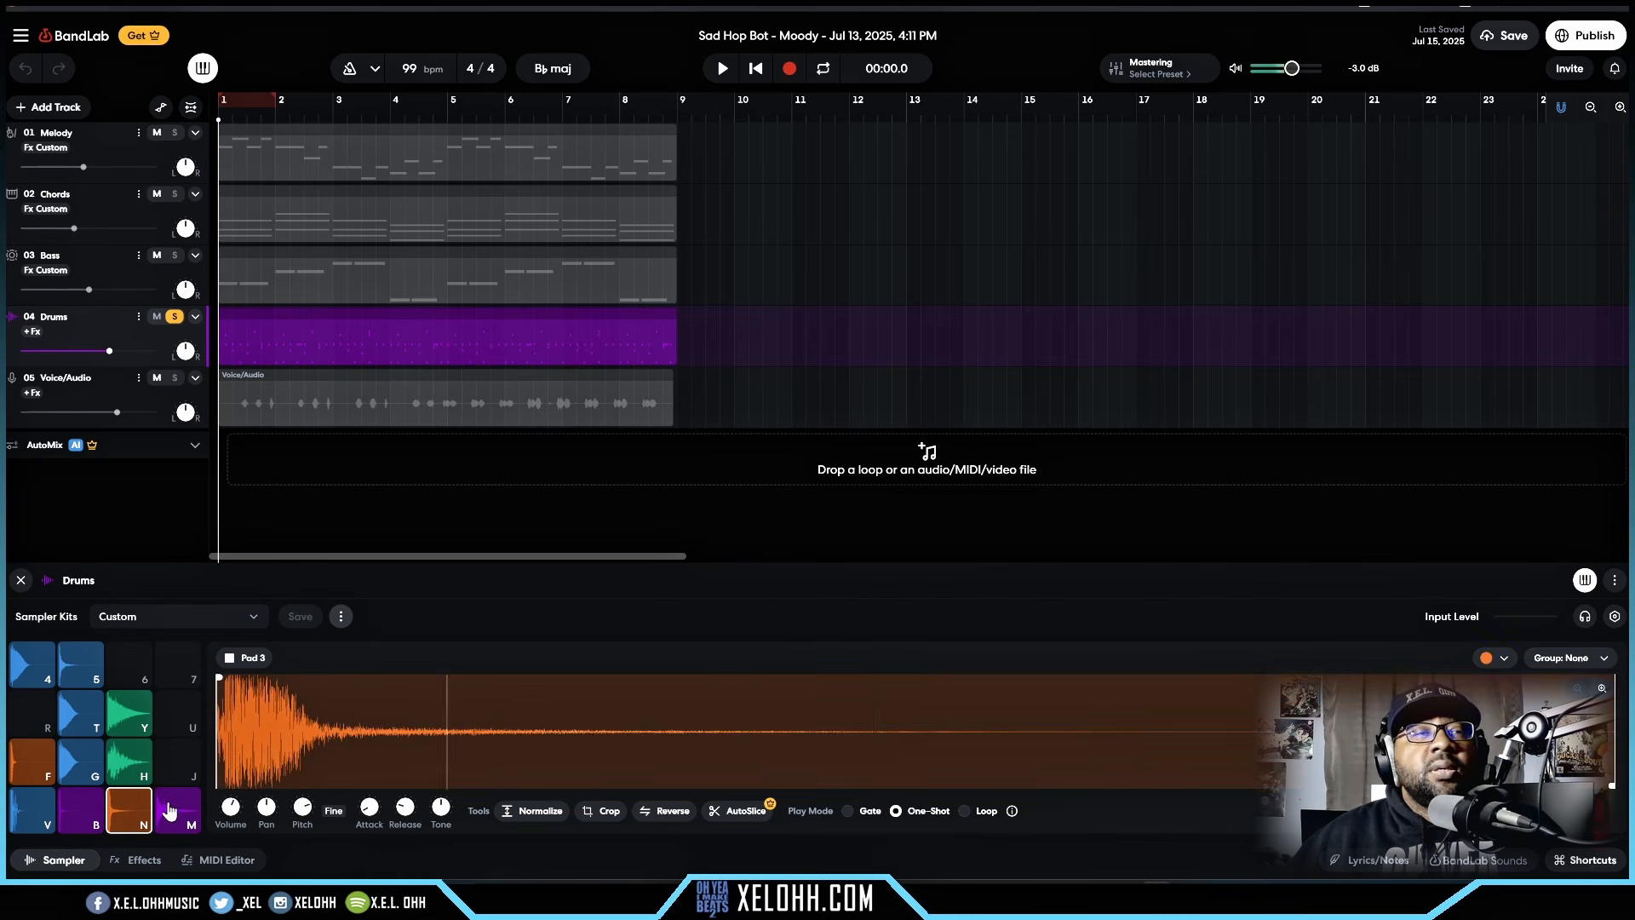
pyautogui.click(175, 811)
pyautogui.click(128, 760)
pyautogui.click(122, 726)
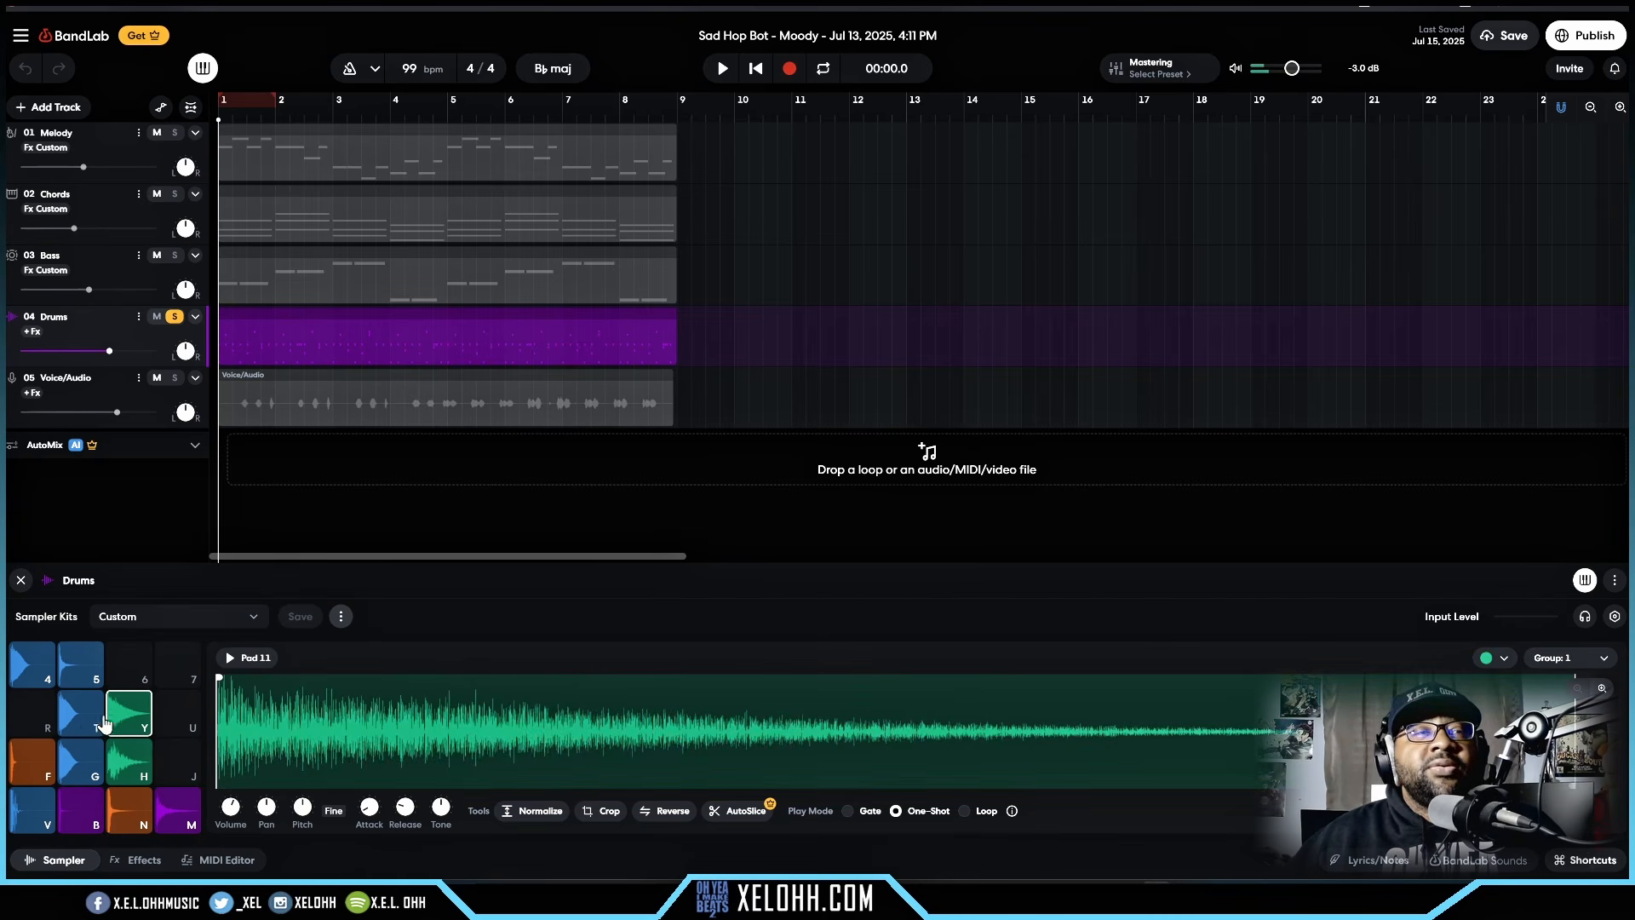
pyautogui.click(88, 722)
pyautogui.click(86, 763)
pyautogui.click(38, 764)
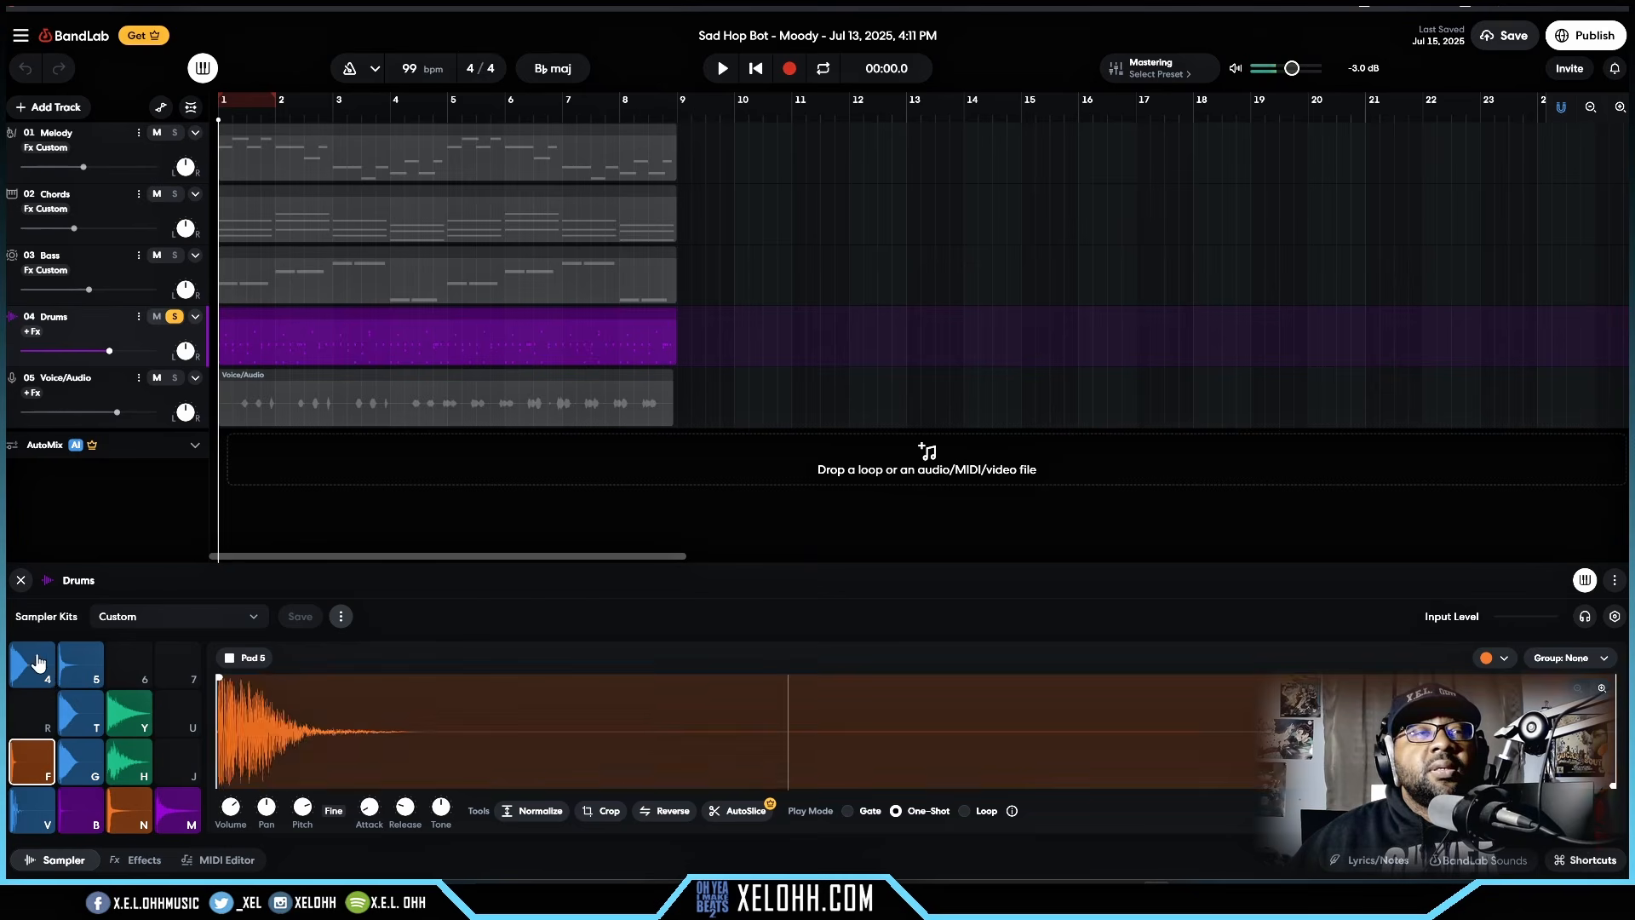
pyautogui.click(44, 669)
pyautogui.click(80, 664)
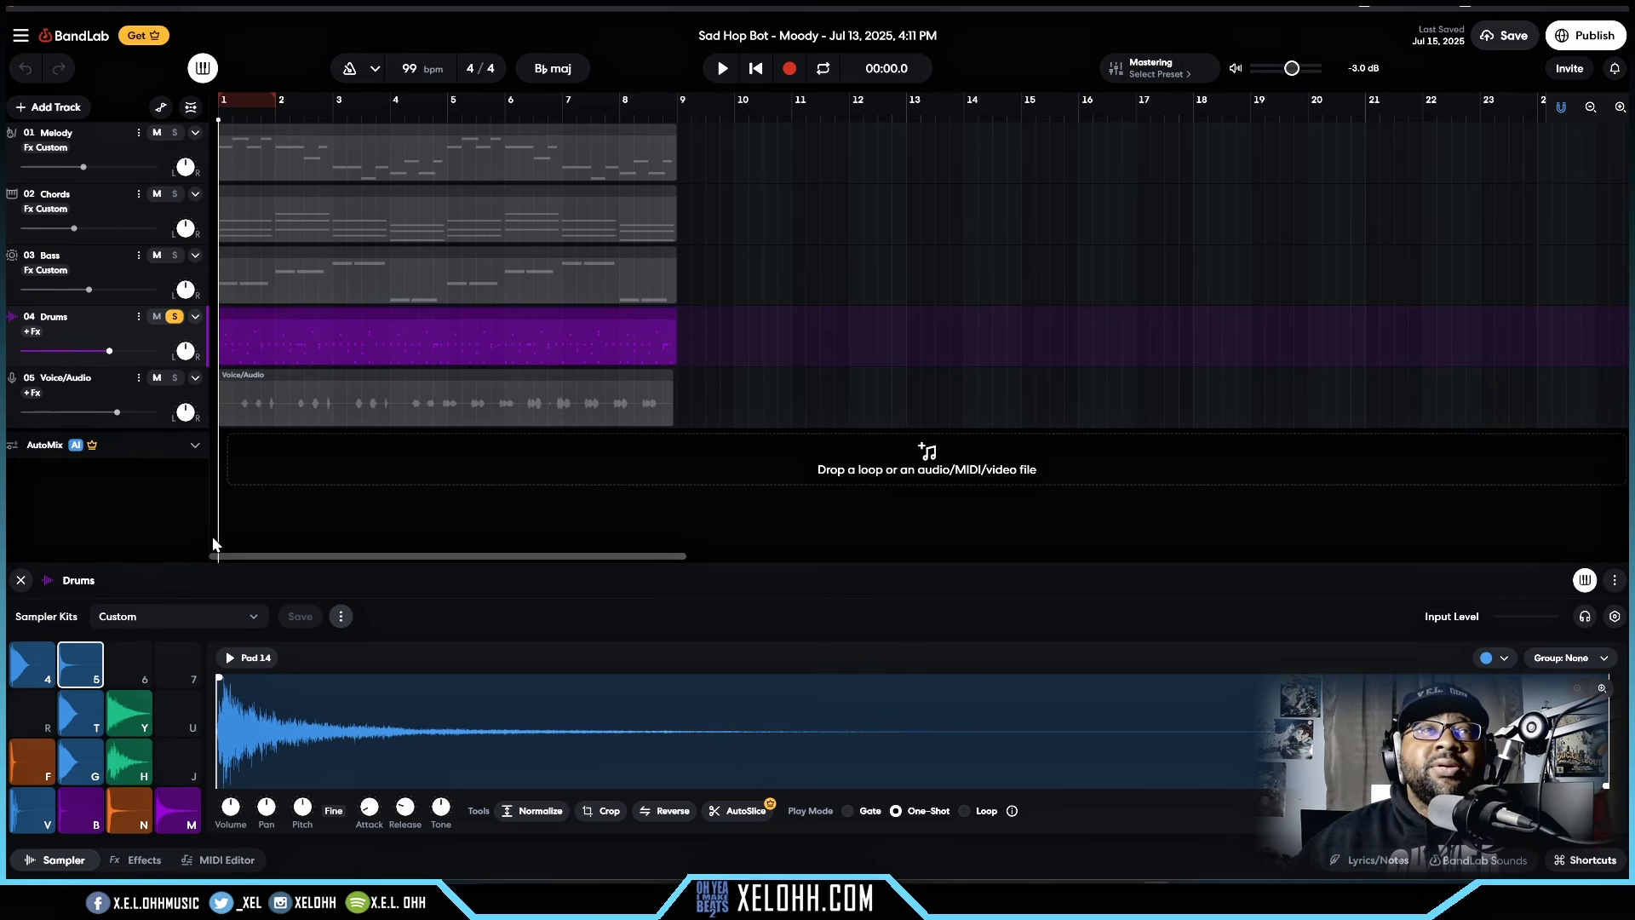
pyautogui.click(174, 316)
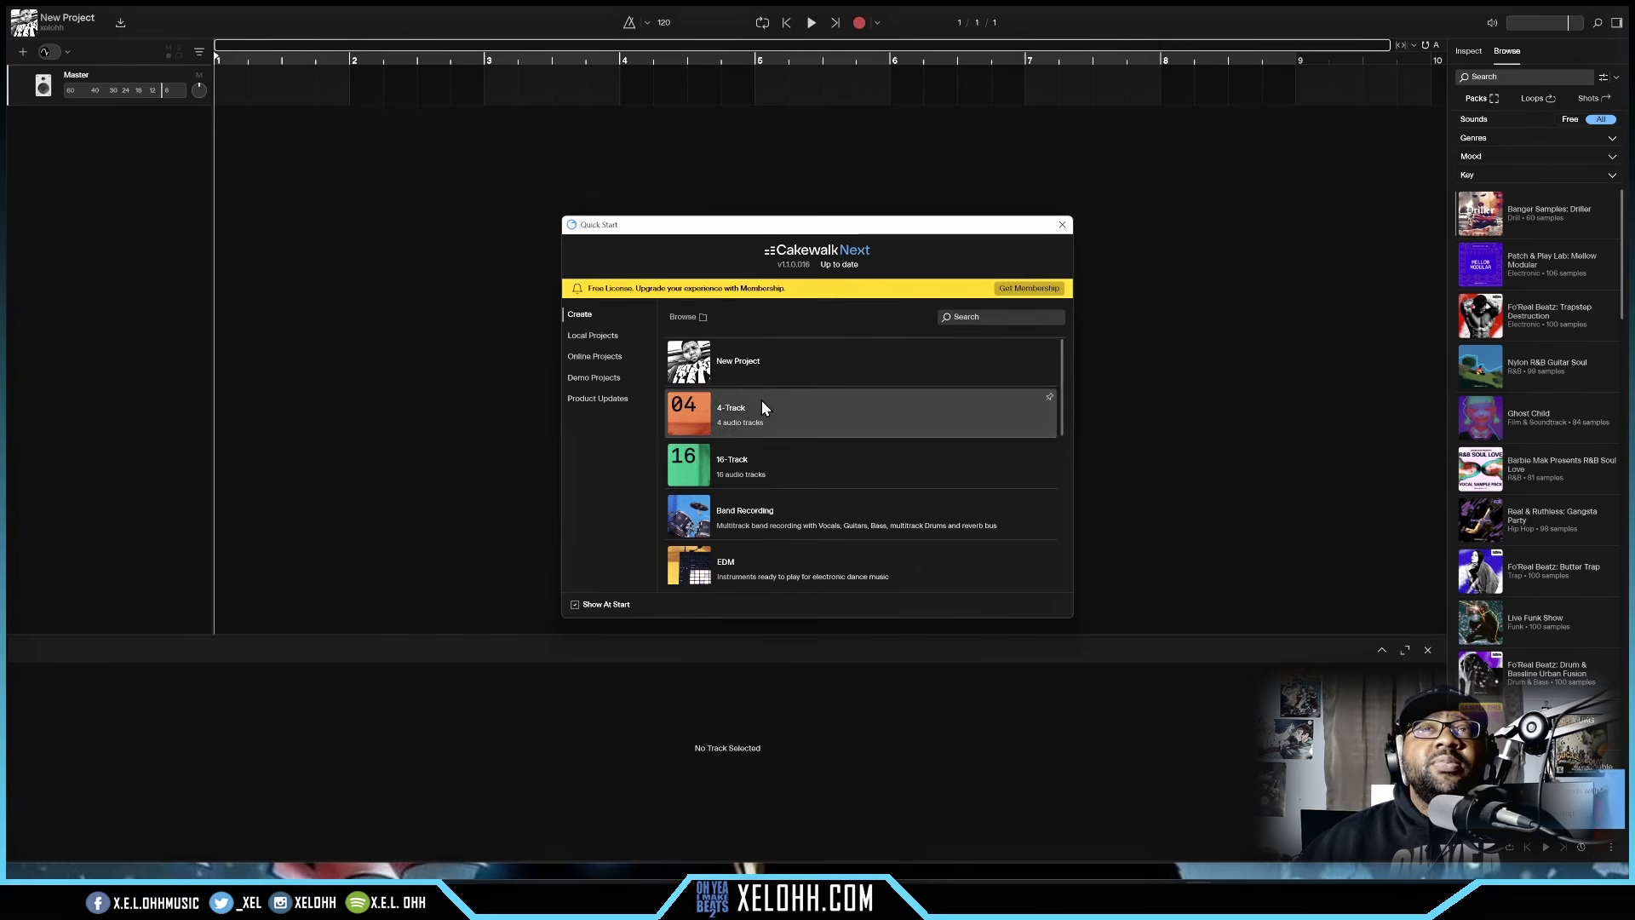
# Step: In Cakewalk Next, open the online project "Sad Hop Bot - Moody - Jul 13, 2025, 4:11 PM" from the Quick Start screen
pyautogui.click(587, 339)
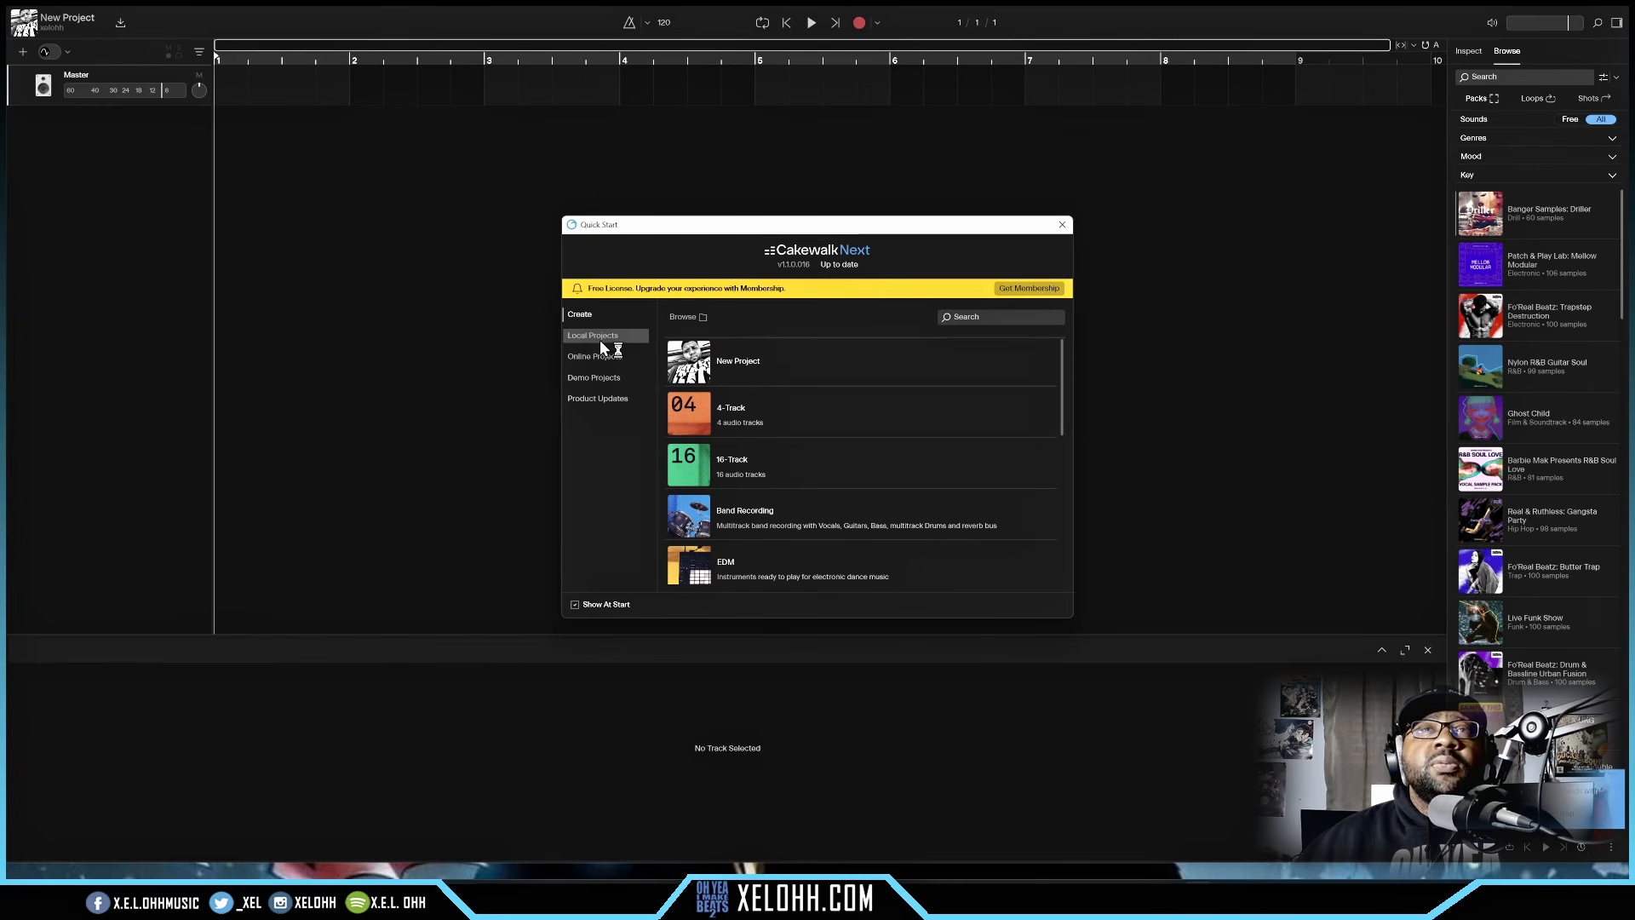
pyautogui.click(600, 356)
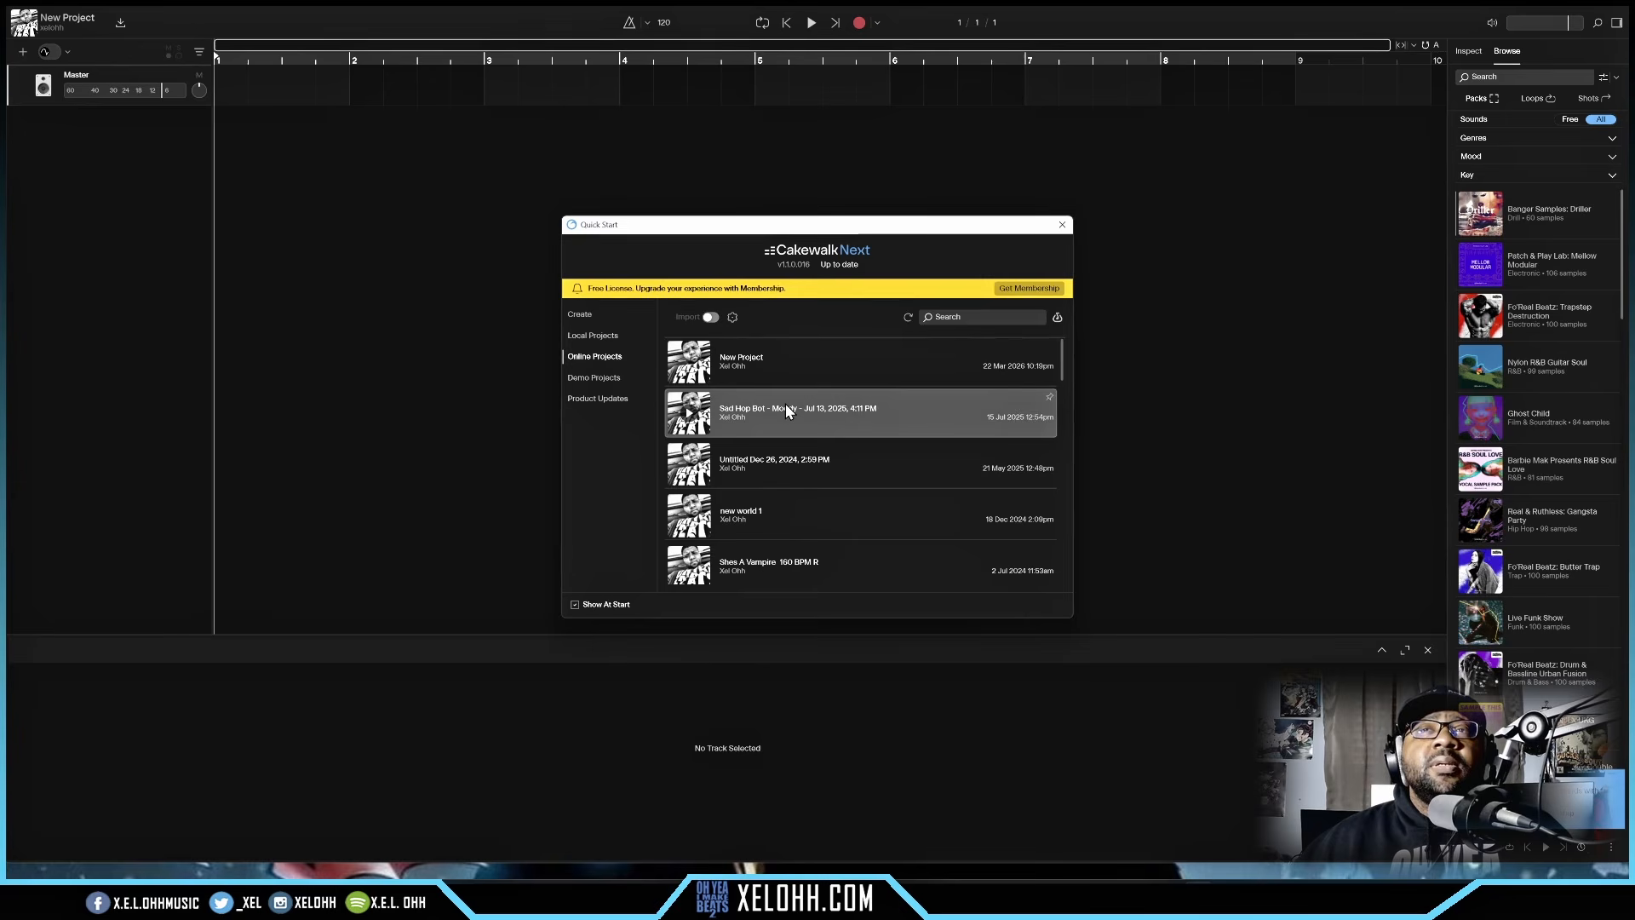
pyautogui.doubleClick(785, 407)
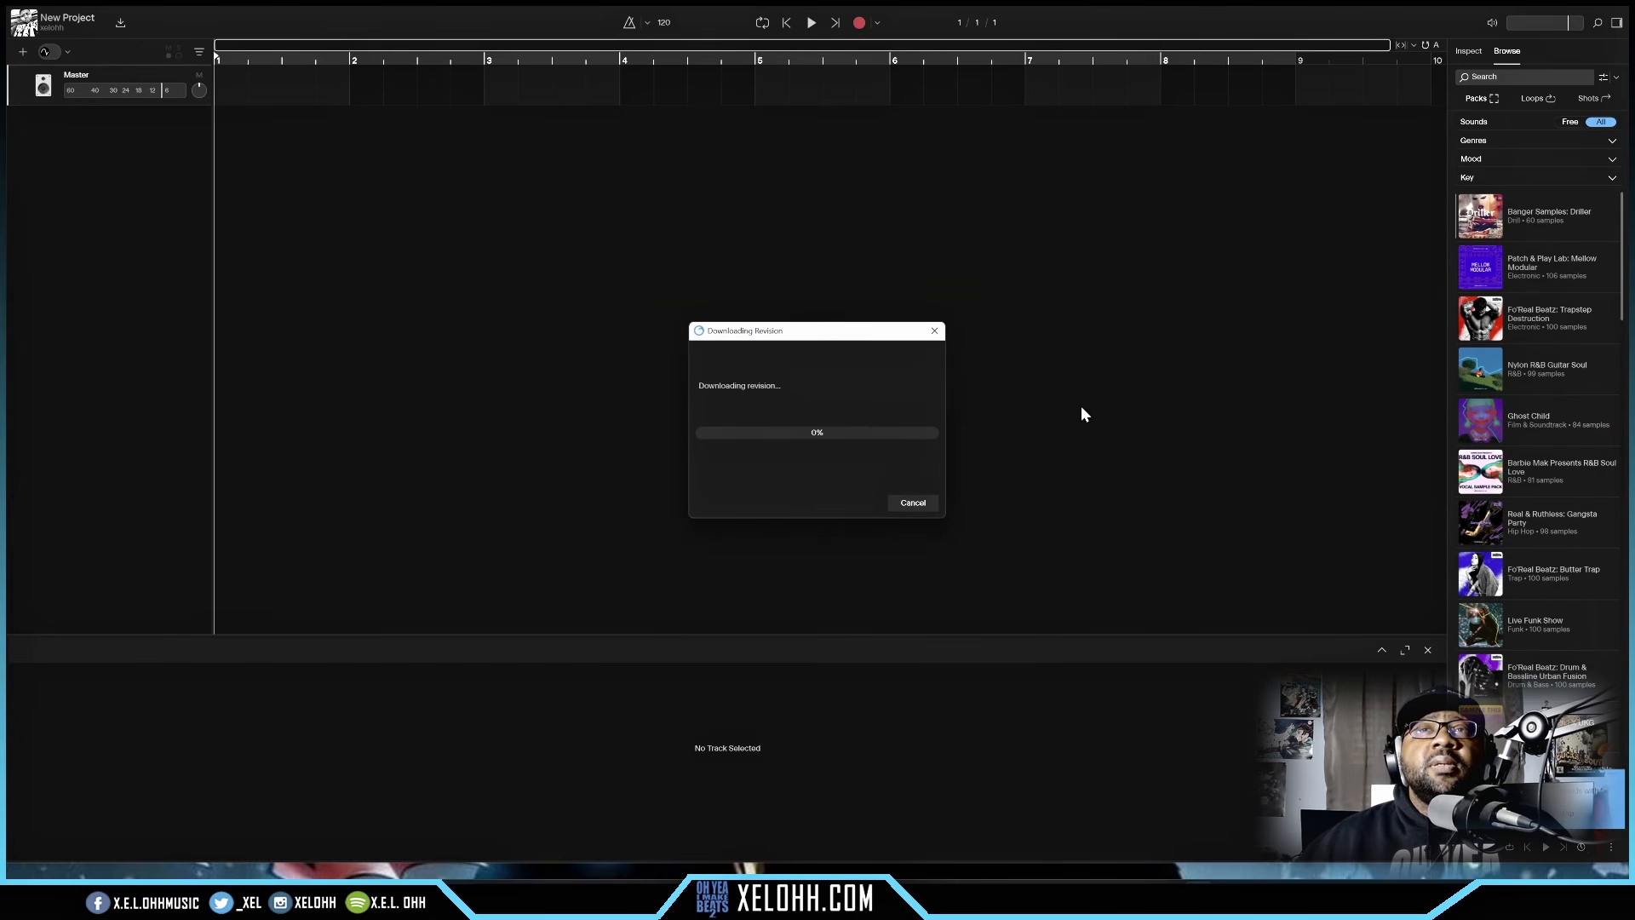